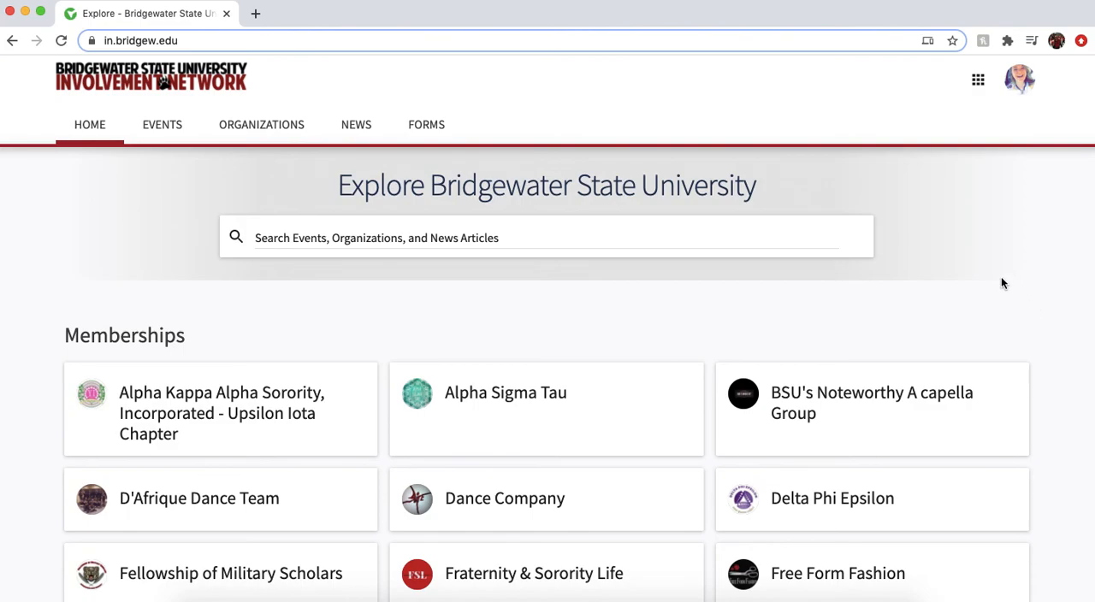
# Switch to the Manage view, expand the full membership list and open Registered Student Organization (RSO) Management
pyautogui.click(978, 89)
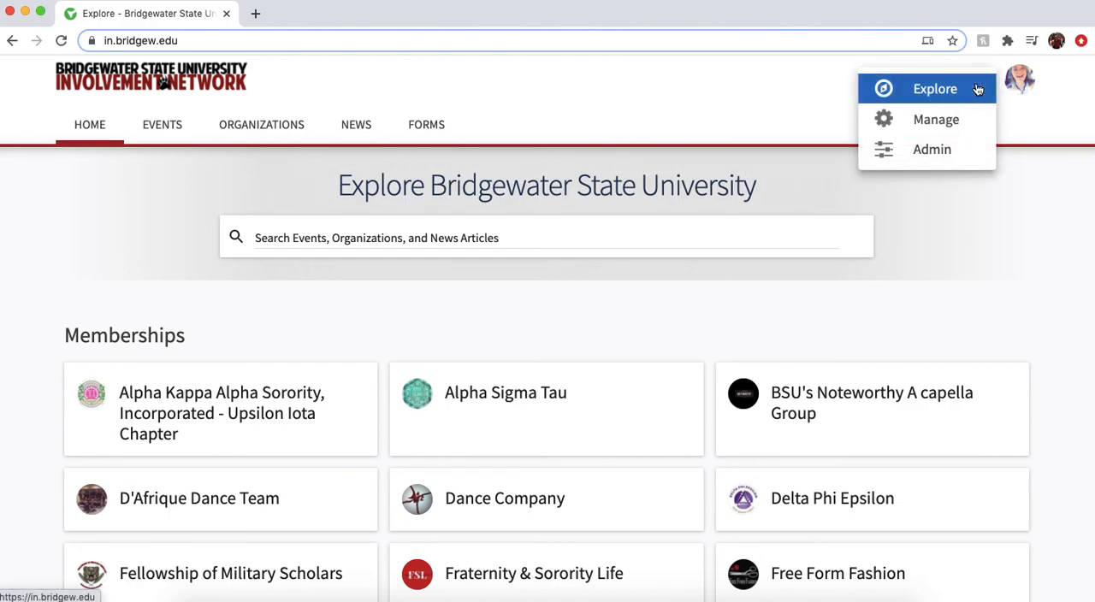
pyautogui.click(978, 120)
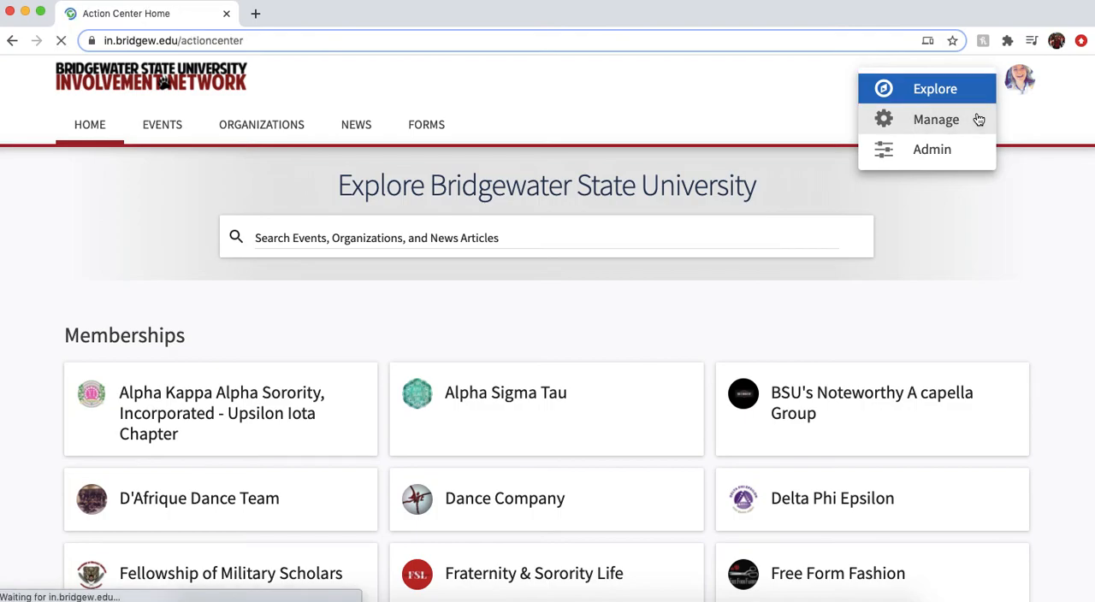
pyautogui.scroll(-10, 1036, 373)
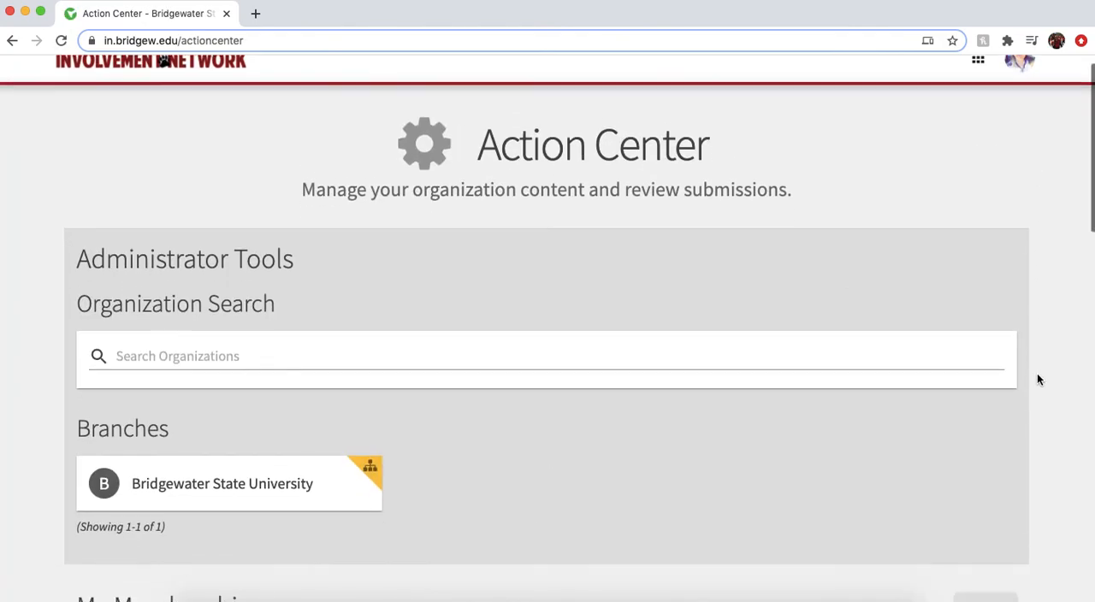
pyautogui.scroll(-3, 1037, 379)
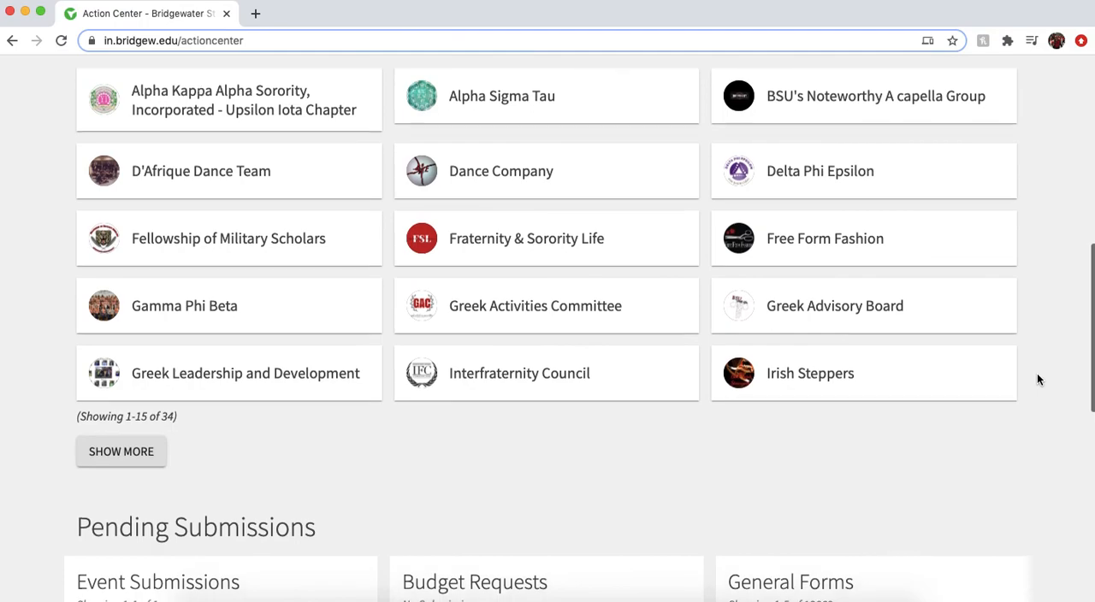
pyautogui.scroll(1, 1037, 379)
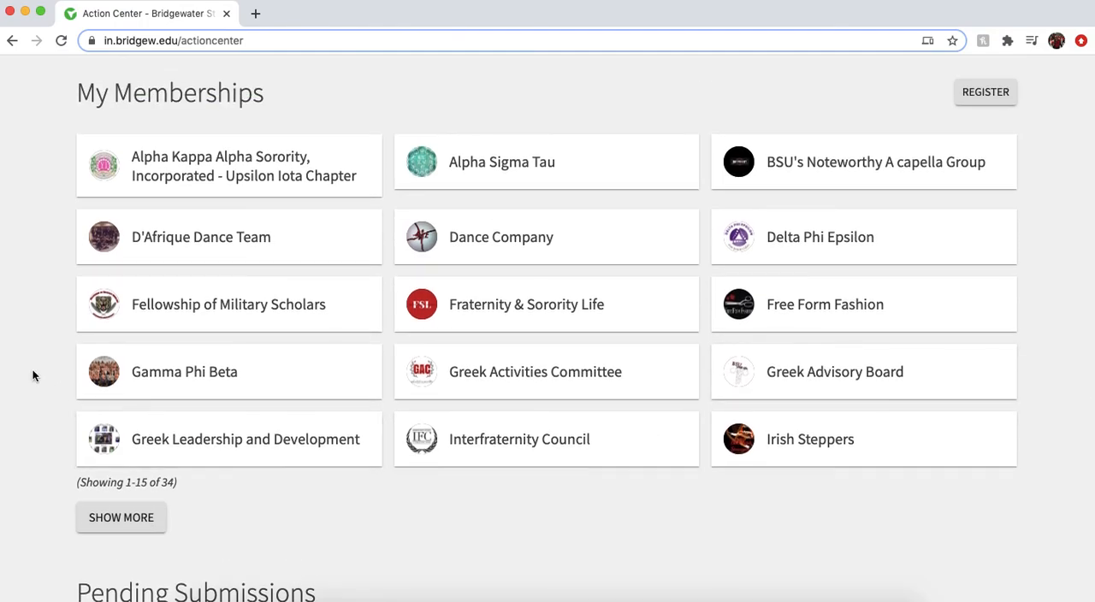
pyautogui.click(89, 518)
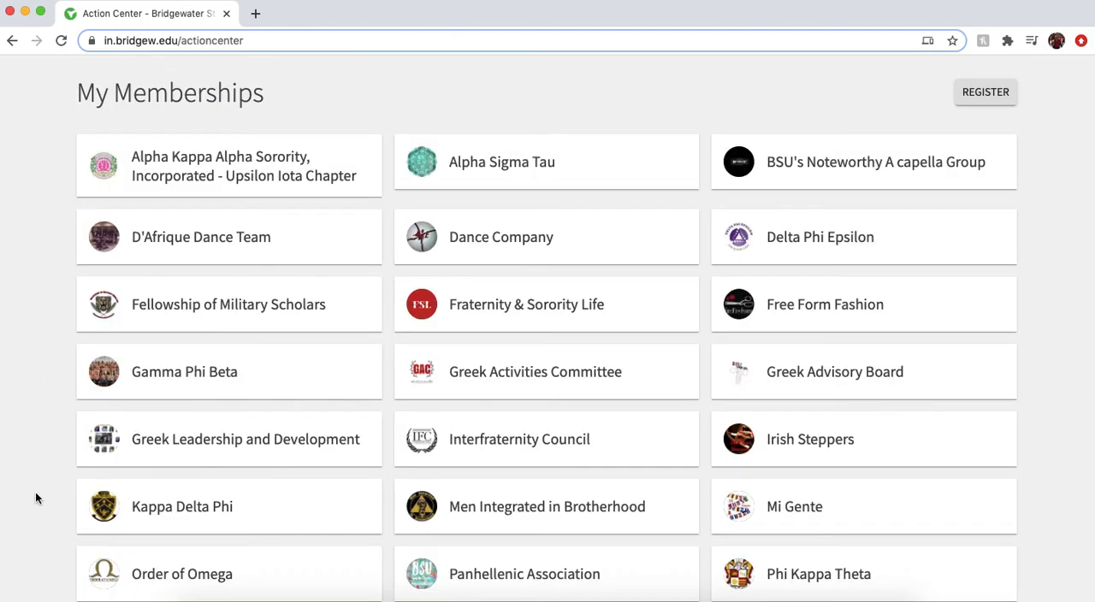
pyautogui.scroll(-4, 35, 492)
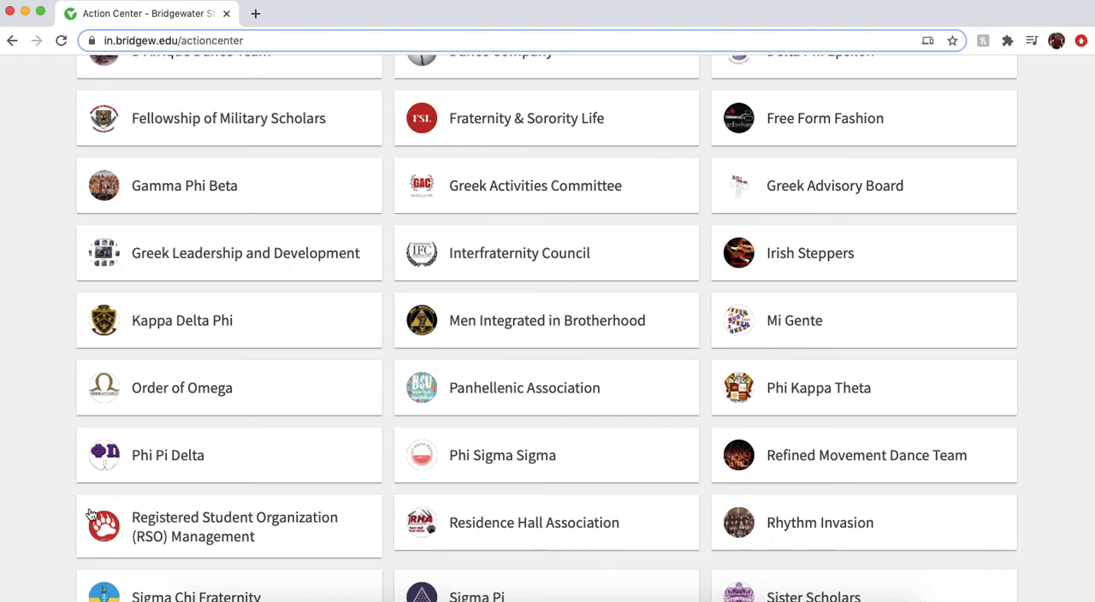
pyautogui.click(175, 539)
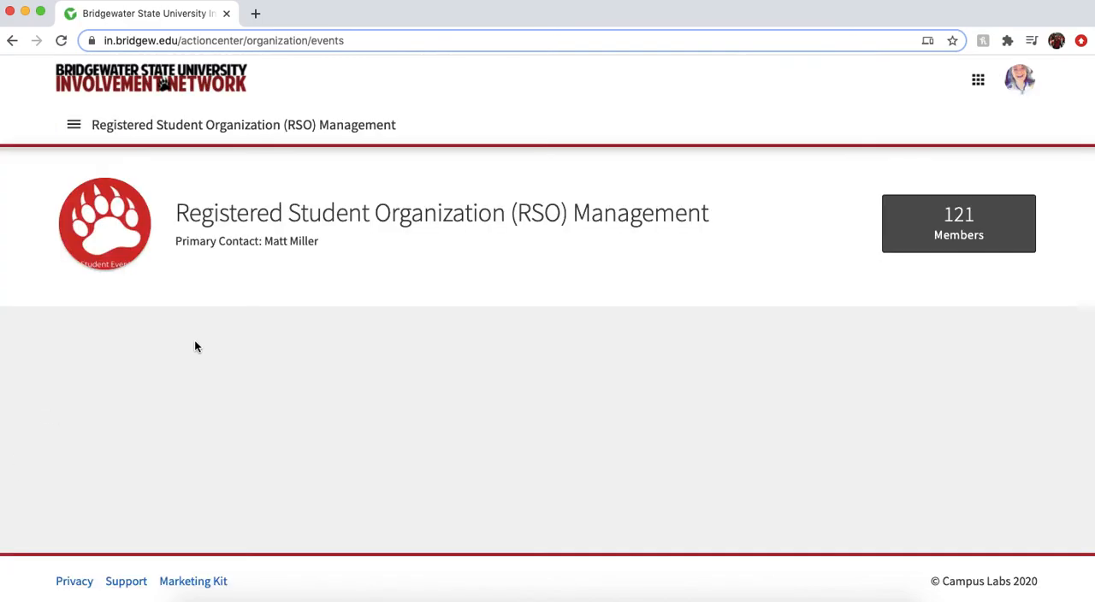
# Open the organization's event management page and look over its list of events
pyautogui.click(74, 125)
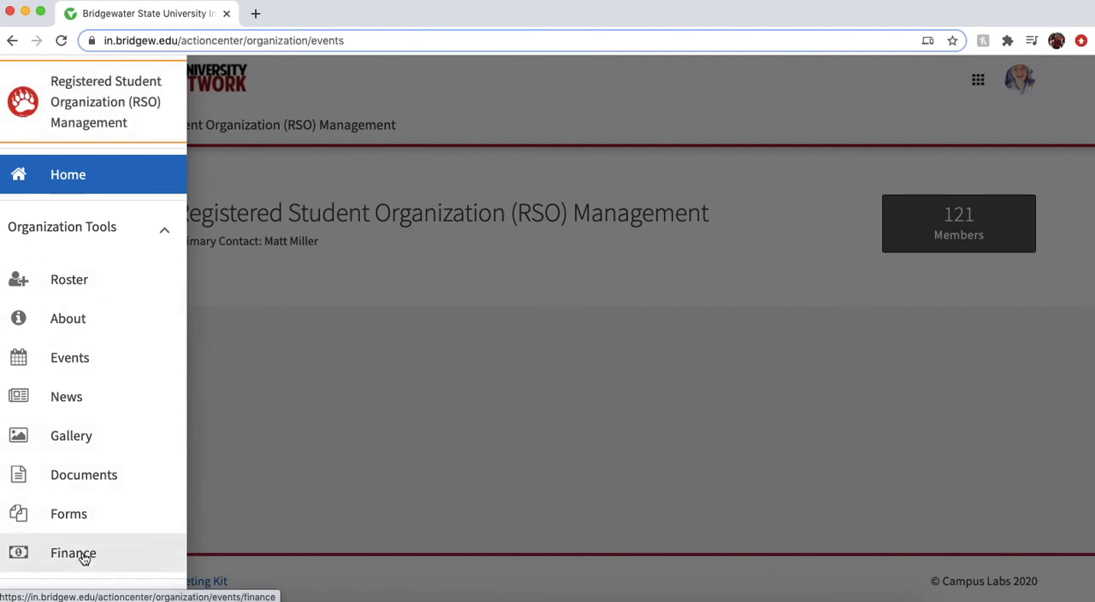
pyautogui.click(126, 369)
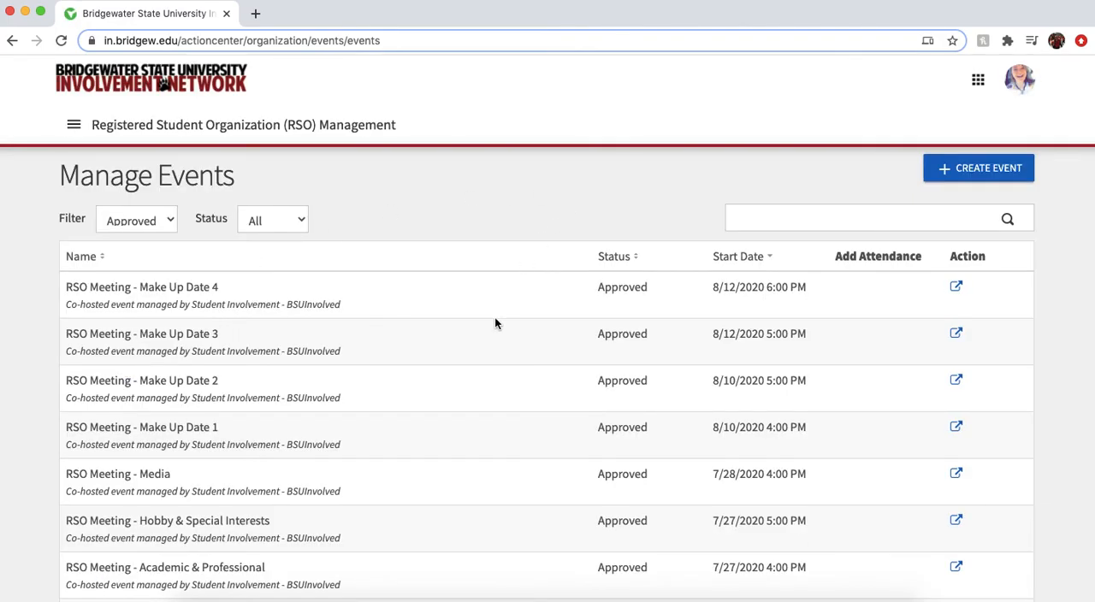
pyautogui.scroll(-5, 495, 320)
pyautogui.scroll(3, 494, 320)
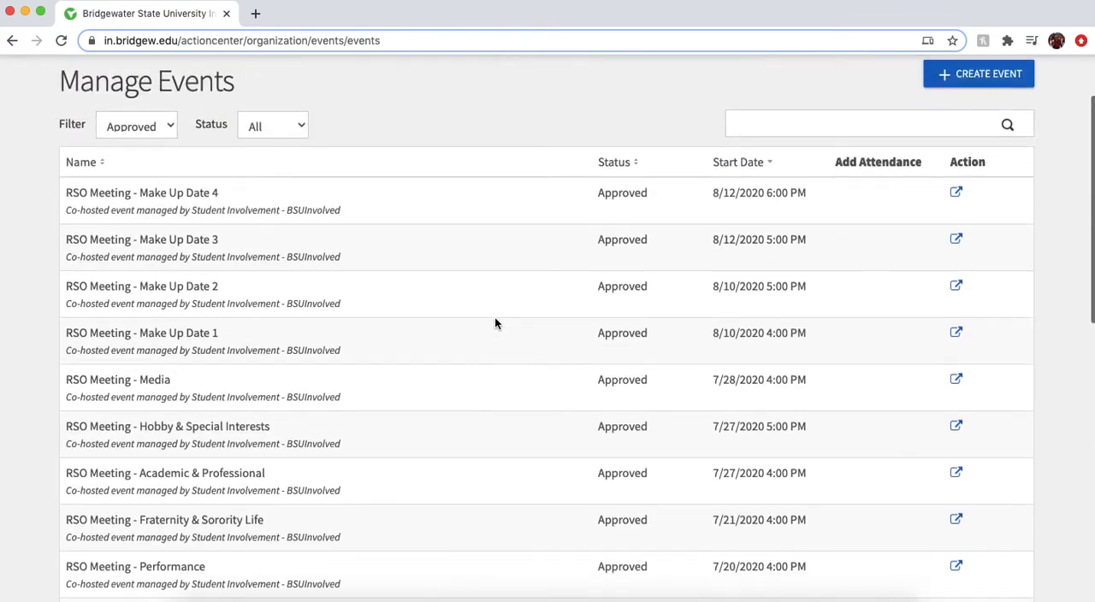
pyautogui.scroll(2, 494, 319)
# Check which Filter and Status options are available for the organization's event list
pyautogui.click(167, 205)
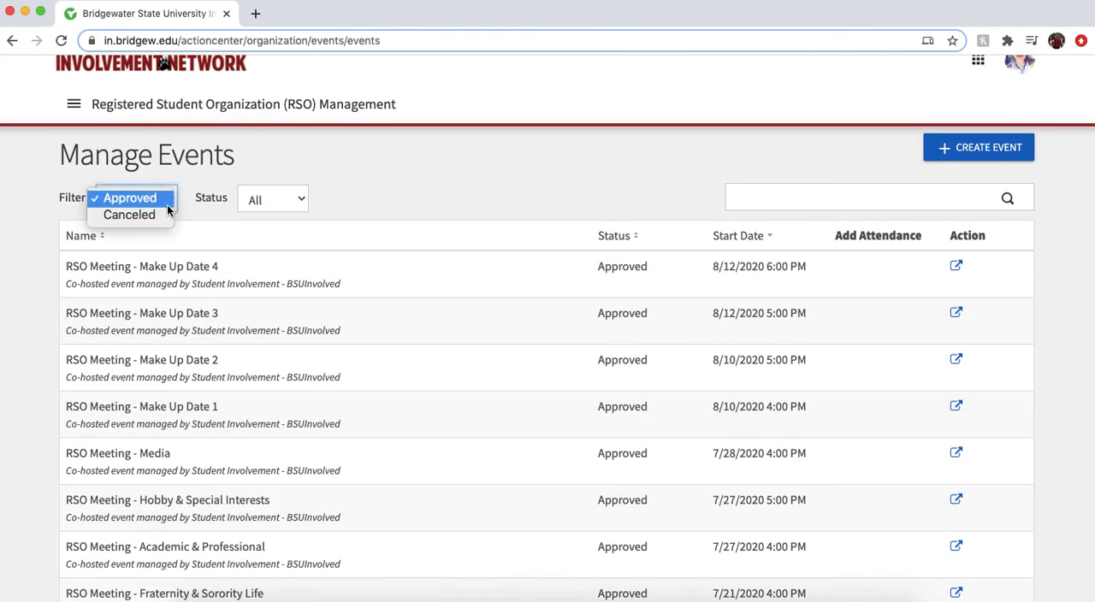
pyautogui.click(300, 203)
pyautogui.click(297, 204)
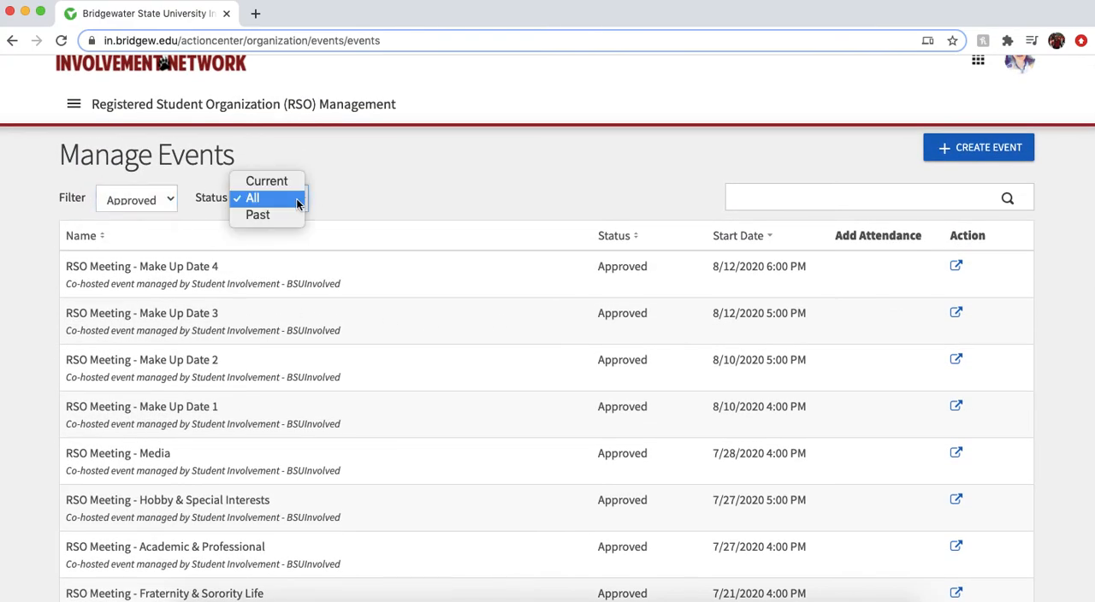
pyautogui.click(468, 206)
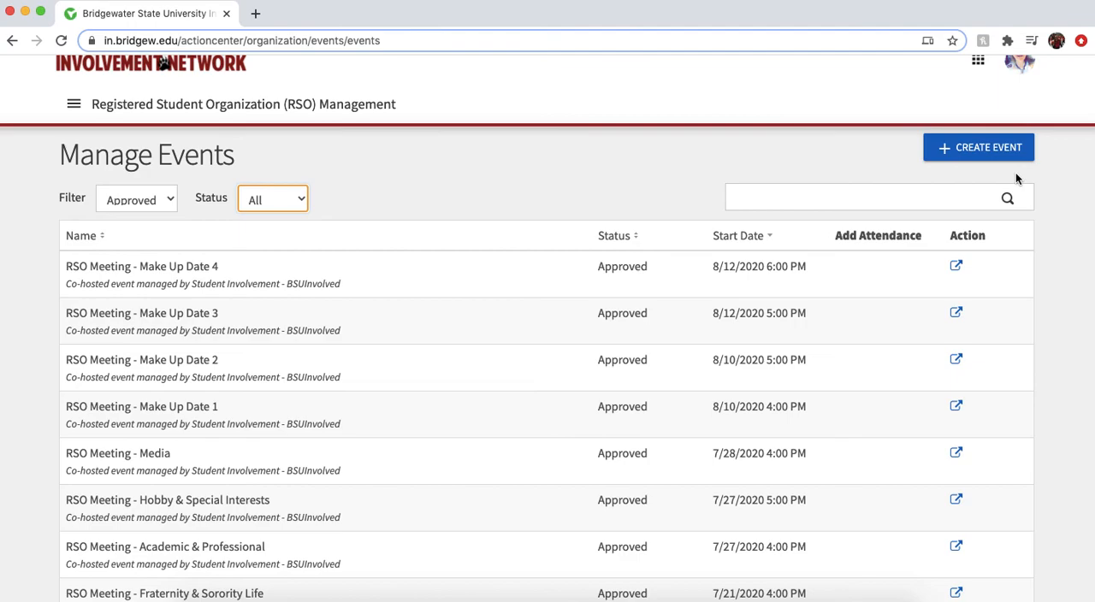
# Start creating a new event for the organization and view the Basic Details section of the form
pyautogui.click(975, 156)
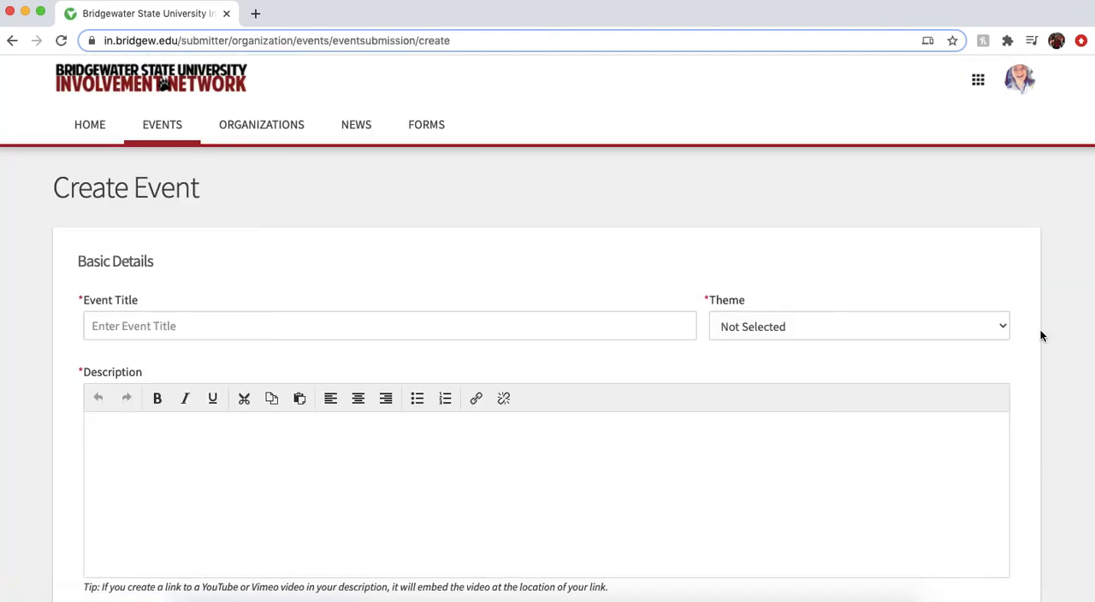
pyautogui.scroll(-2, 45, 386)
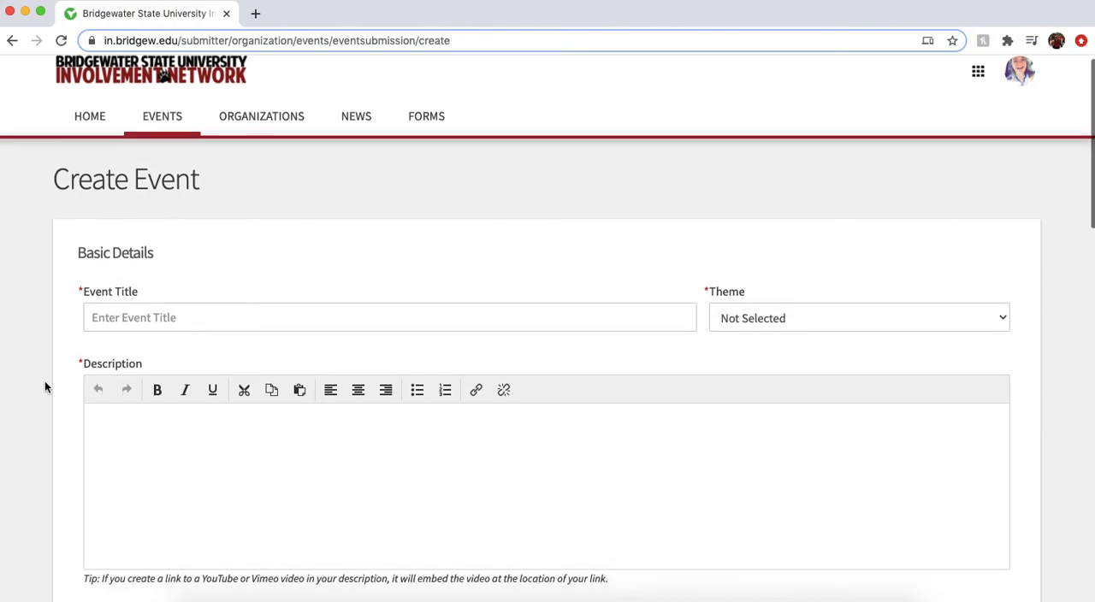
pyautogui.scroll(-1, 45, 387)
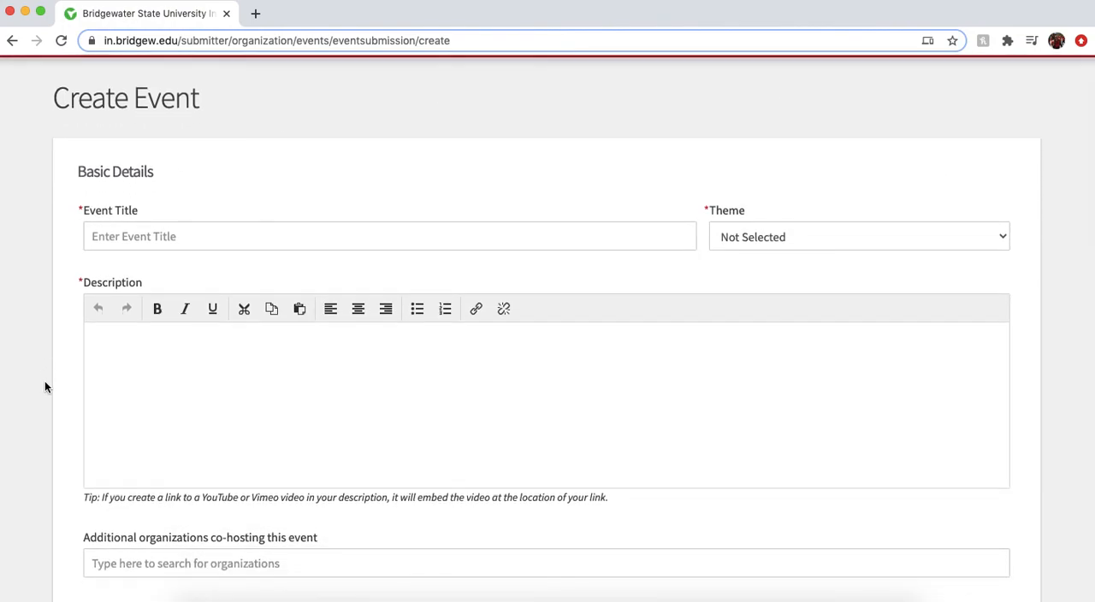
pyautogui.scroll(-1, 45, 388)
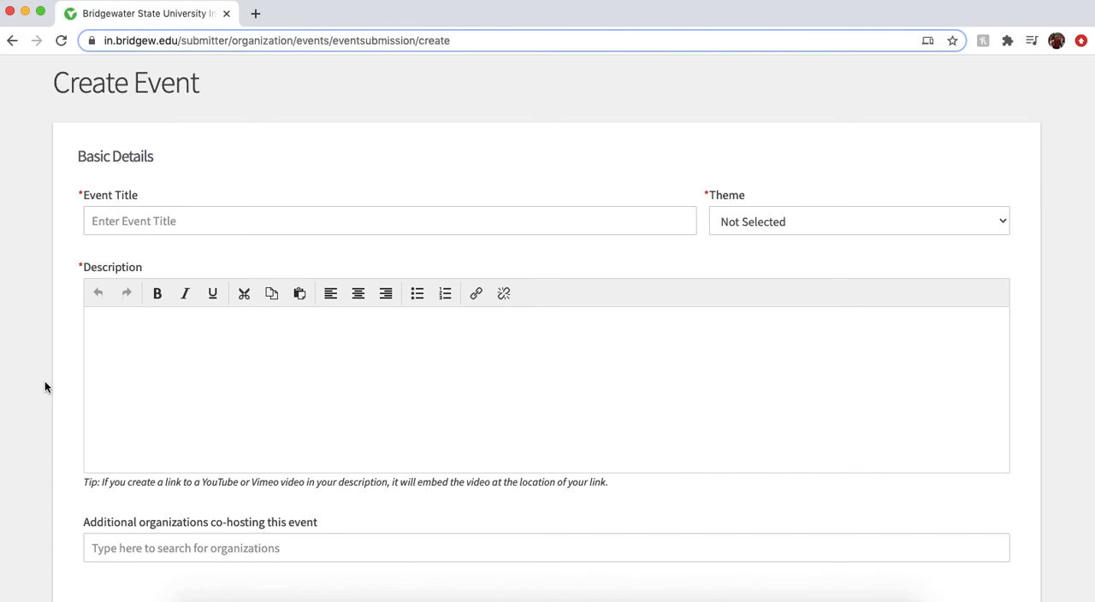
pyautogui.scroll(-3, 35, 414)
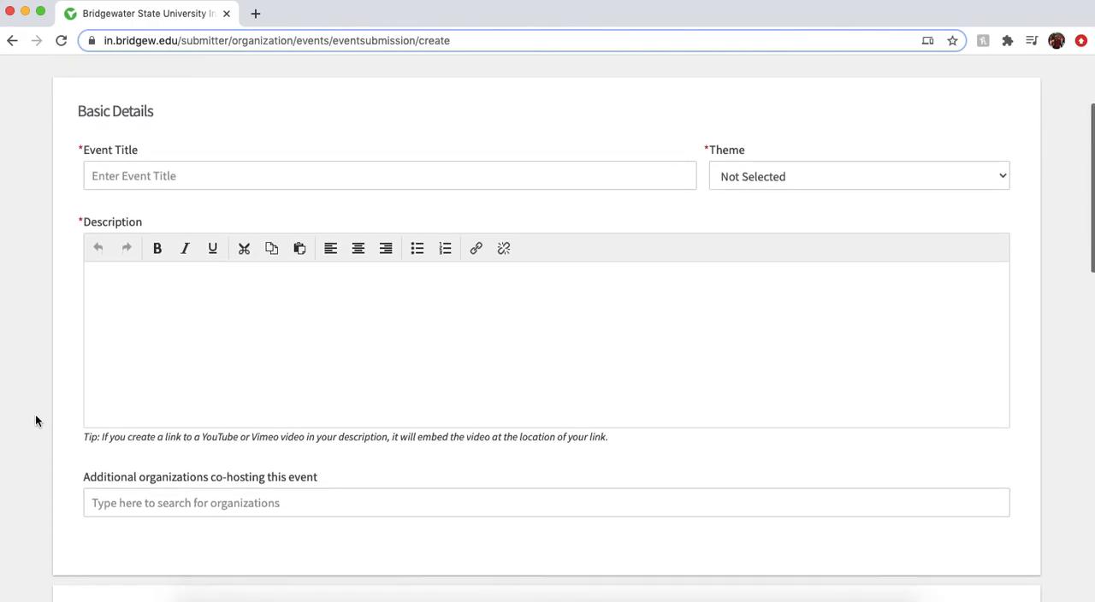
# Enter "Cheese Club Meeting" as the event title
pyautogui.click(93, 165)
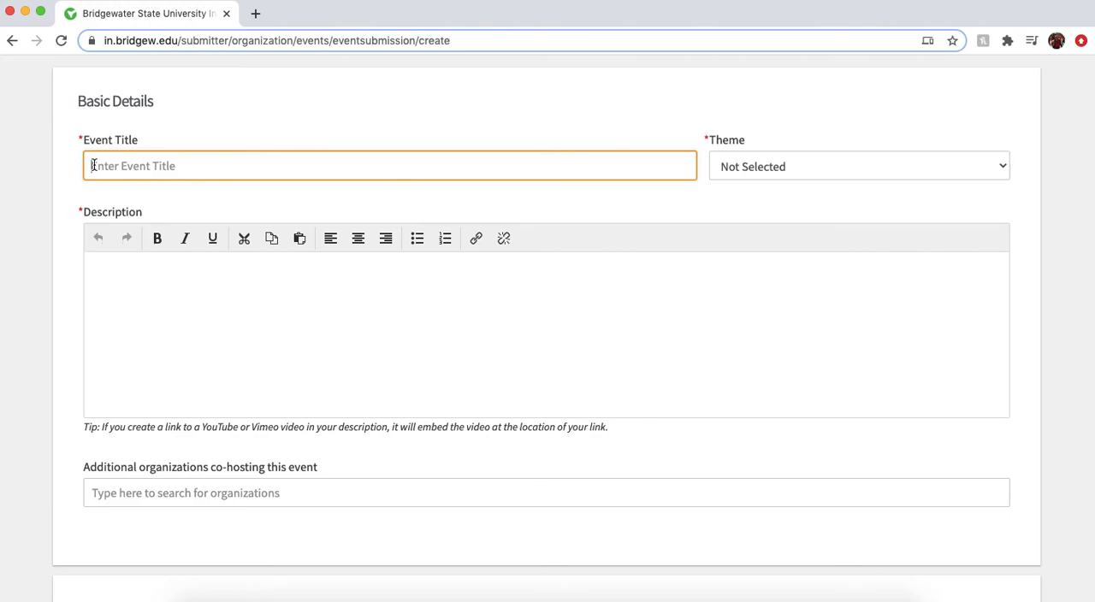
pyautogui.write('Chees')
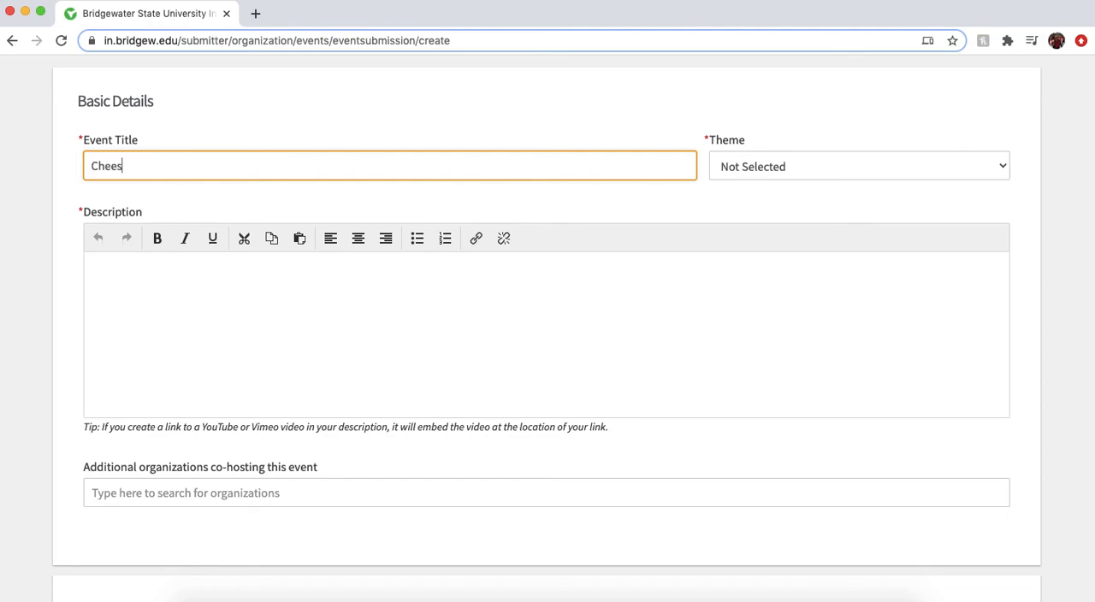
pyautogui.write('e Club Meeting')
# Set the event's theme to Group Business
pyautogui.click(993, 171)
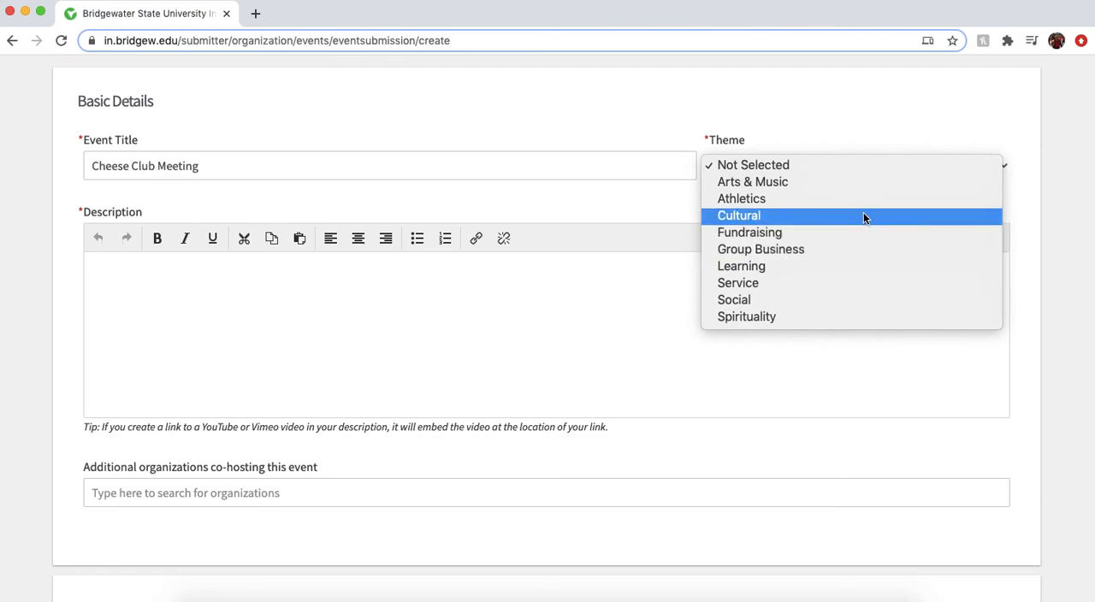
pyautogui.click(860, 250)
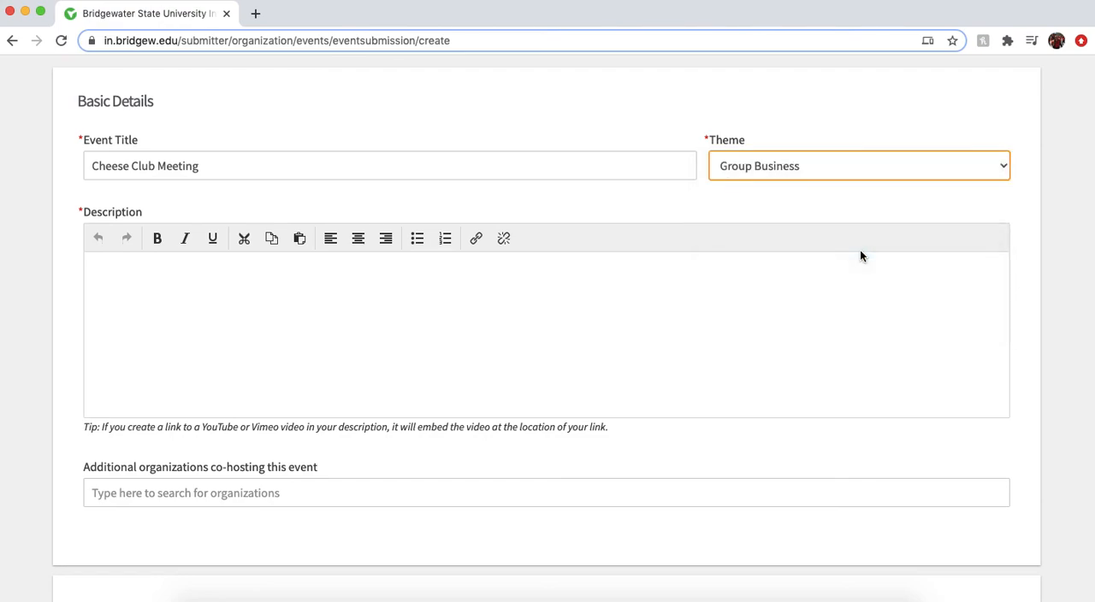
pyautogui.click(1, 321)
# Enter the event description "Come join us for our weekly meeting to discuss different cheese made in Massachusetts!"
pyautogui.scroll(-2, 1, 321)
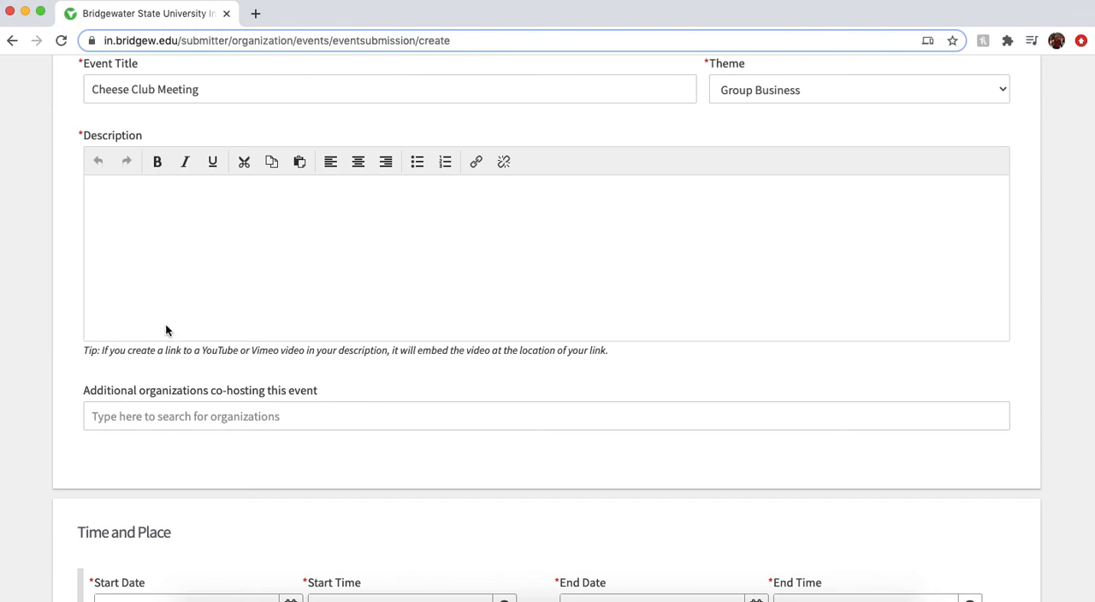
pyautogui.click(232, 237)
pyautogui.write('Come join us for our weekly meeting to discuss different cheese made in Massachusetts!')
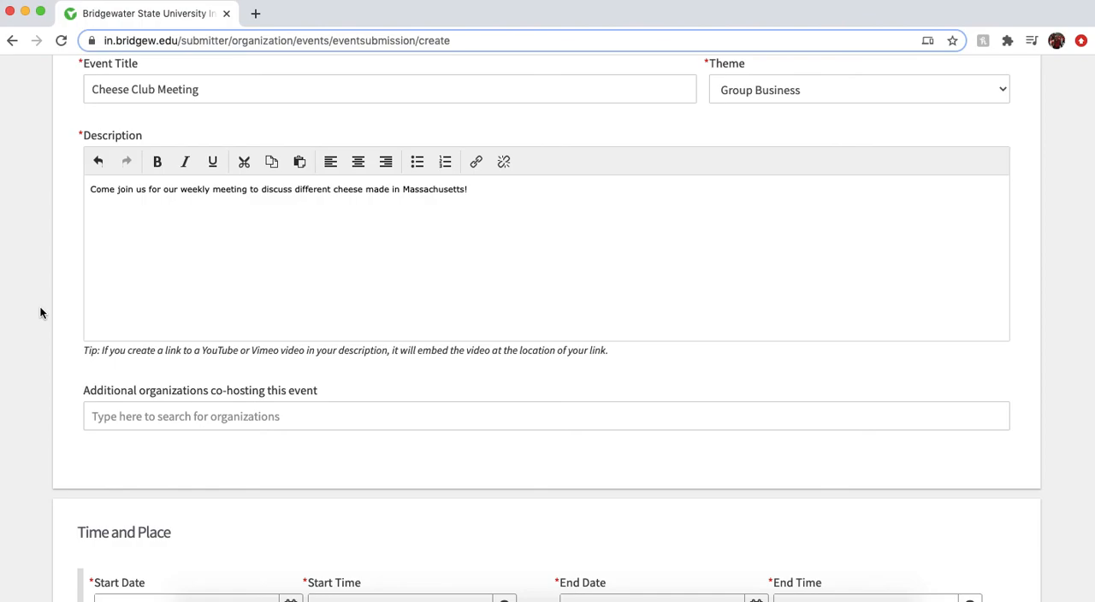
# Search co-hosting organizations for "student", try adding African Student Association as a co-host, and remove it again
pyautogui.scroll(-5, 40, 313)
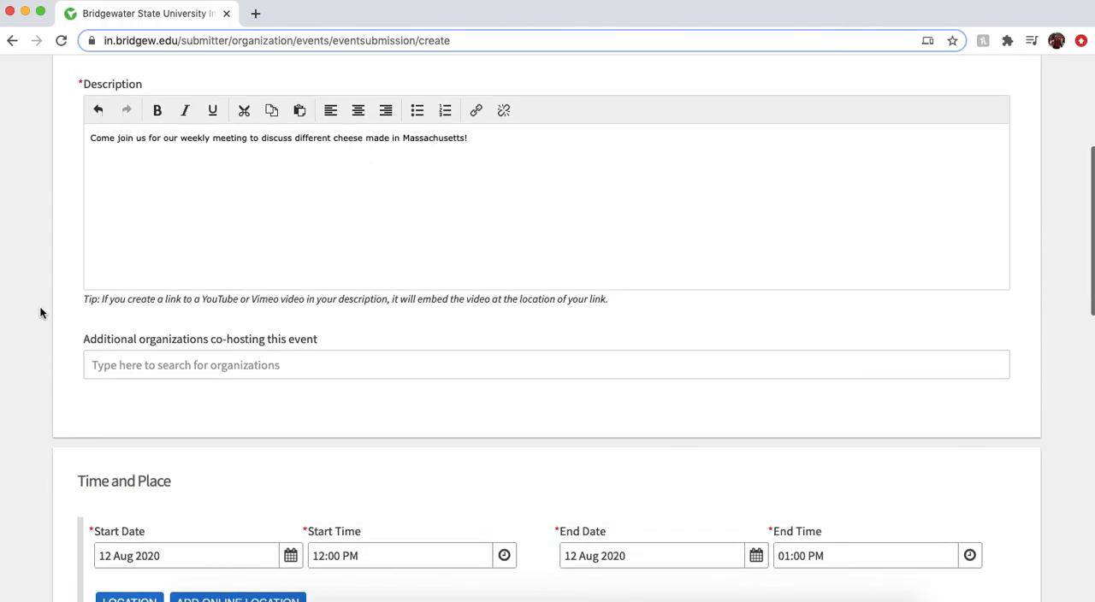
pyautogui.scroll(-2, 41, 312)
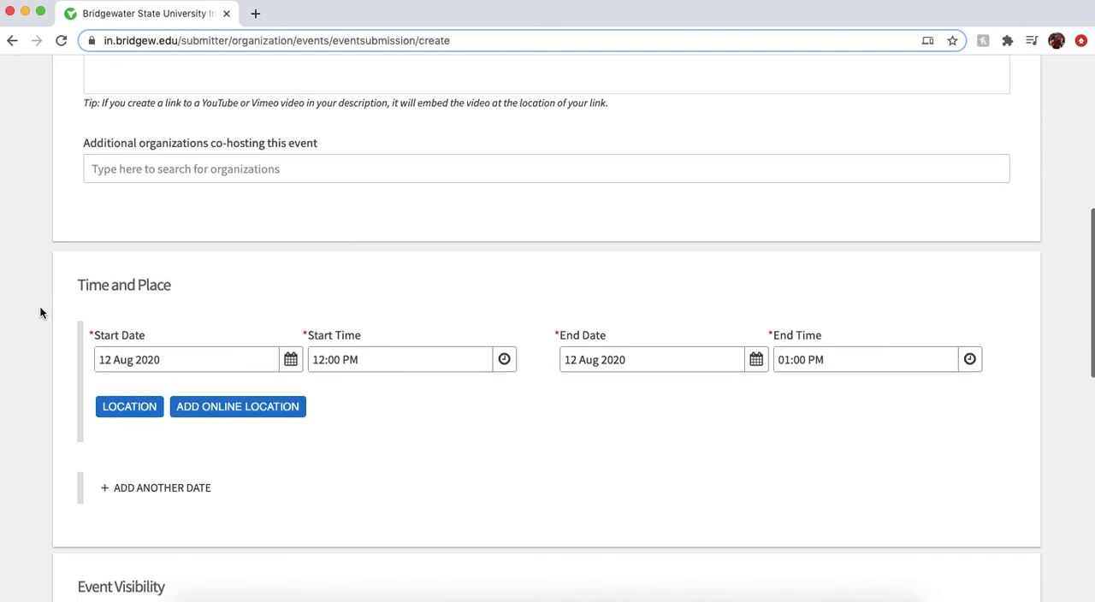
pyautogui.click(220, 169)
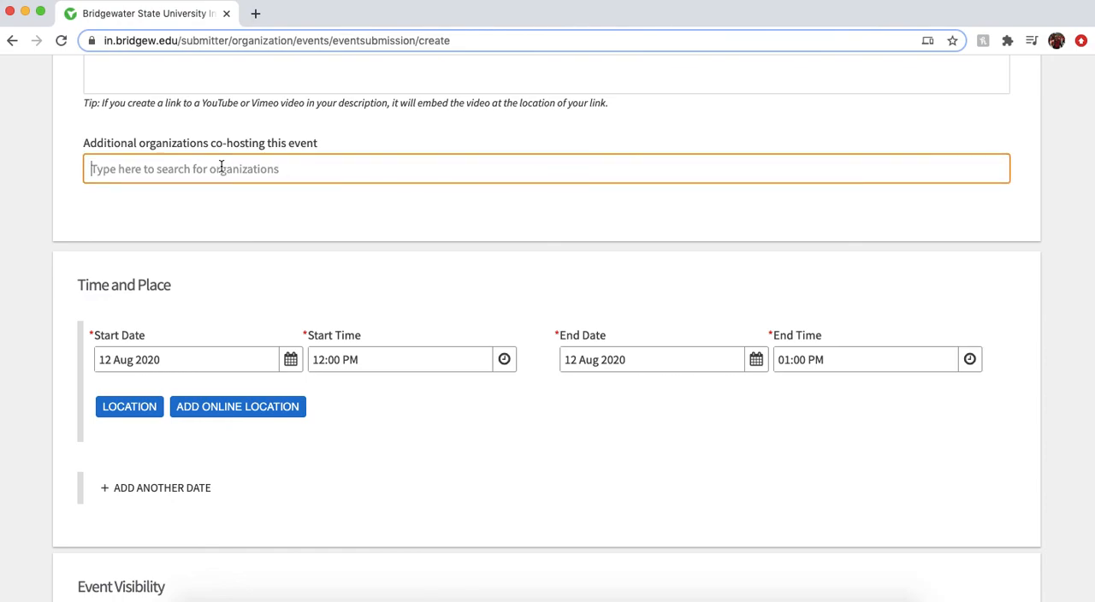
pyautogui.write('student')
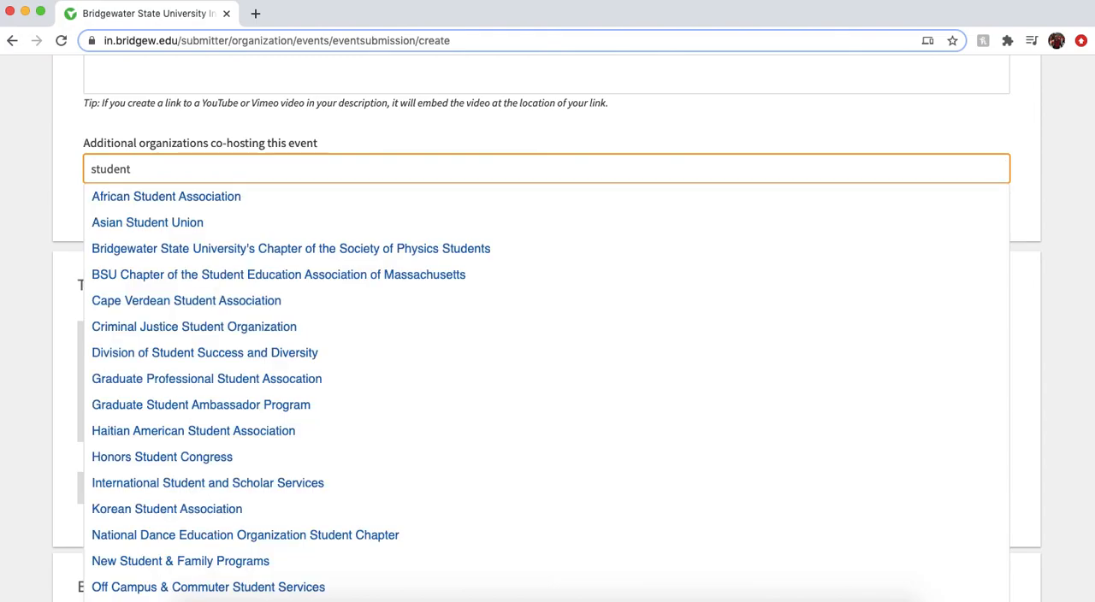
pyautogui.scroll(-5, 188, 494)
pyautogui.scroll(5, 188, 494)
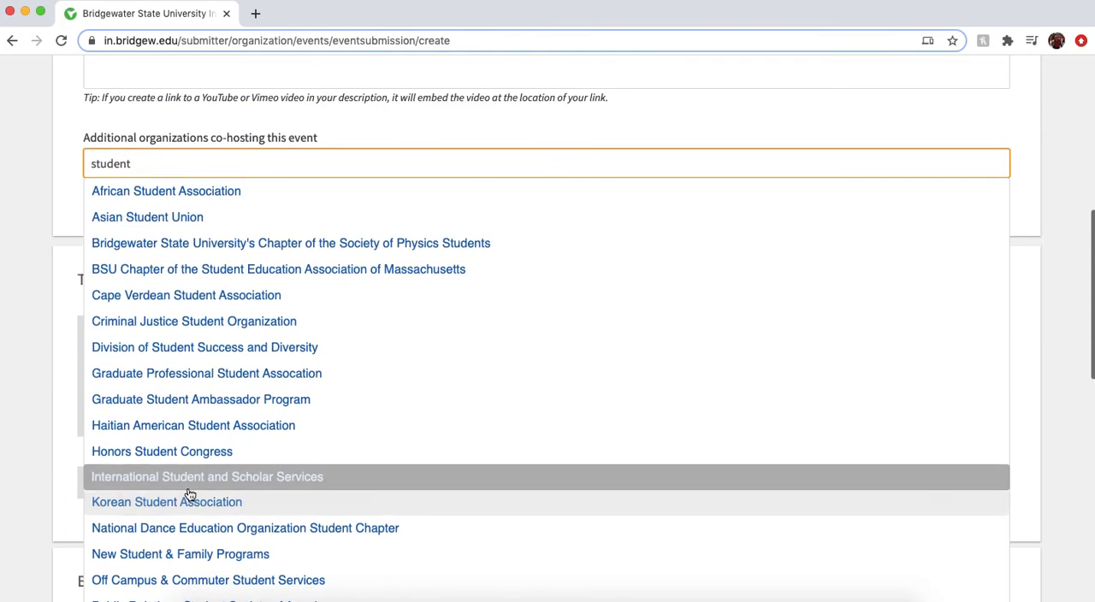
pyautogui.click(236, 190)
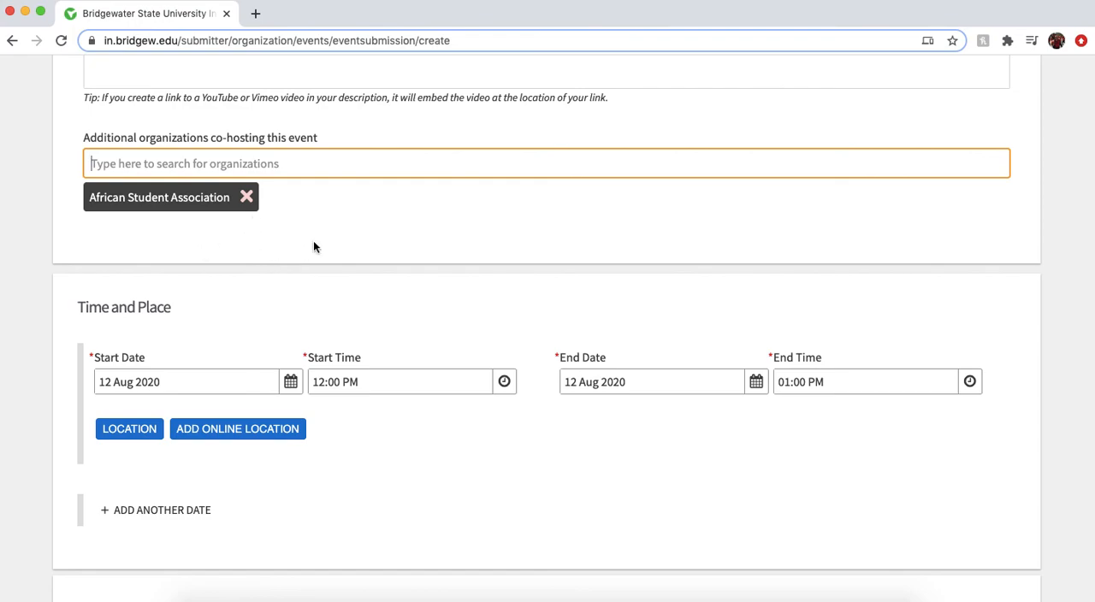
pyautogui.click(246, 197)
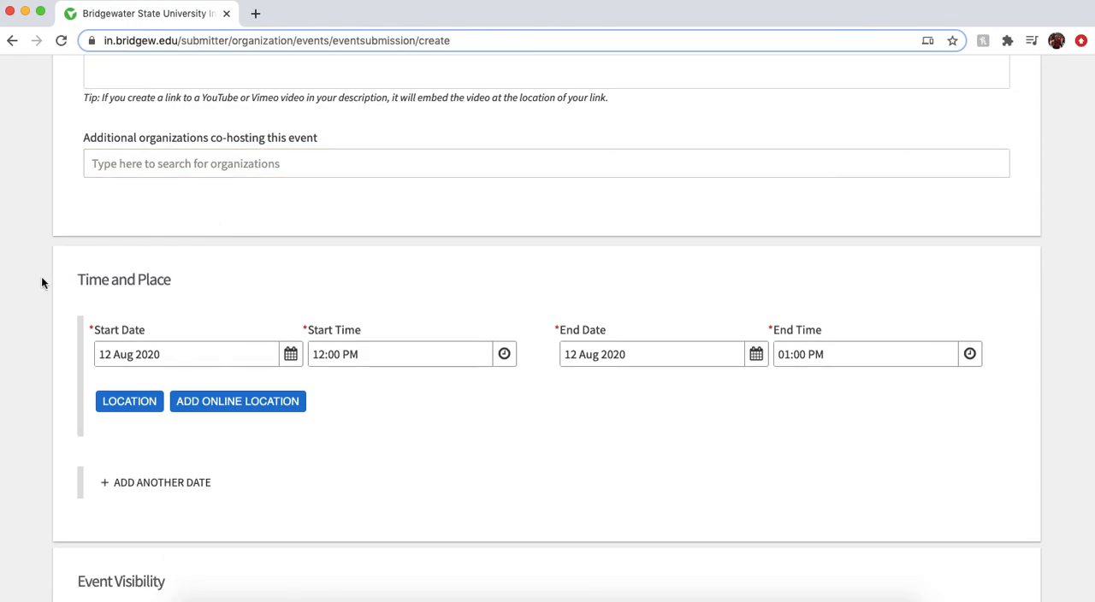
# Set the event's start date to 02 Sep 2020 in the Time and Place section
pyautogui.scroll(-3, 31, 316)
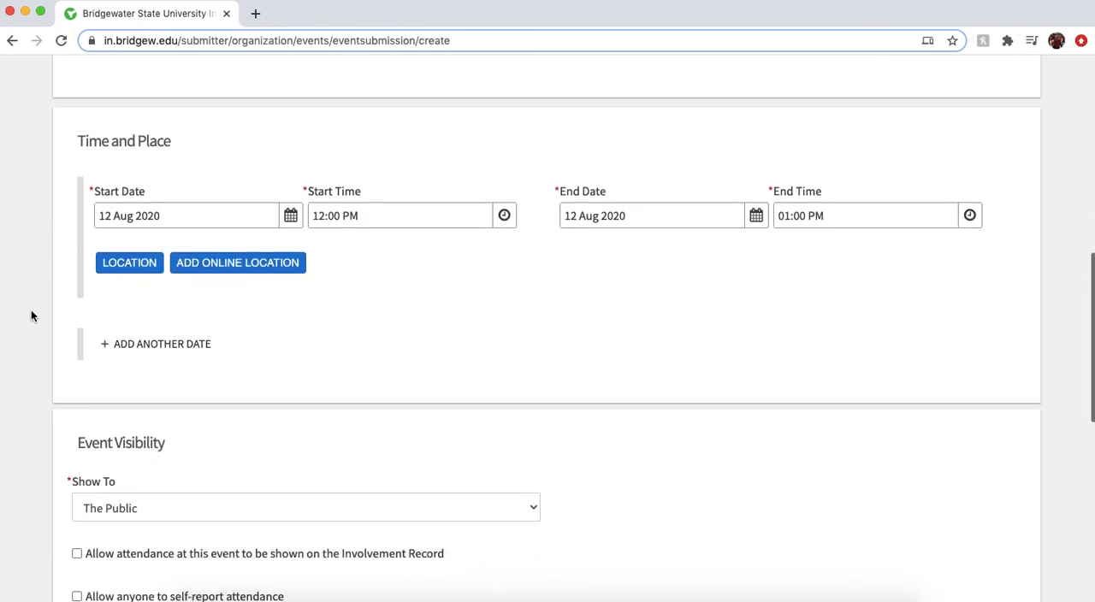
pyautogui.scroll(-1, 31, 317)
pyautogui.scroll(-1, 31, 317)
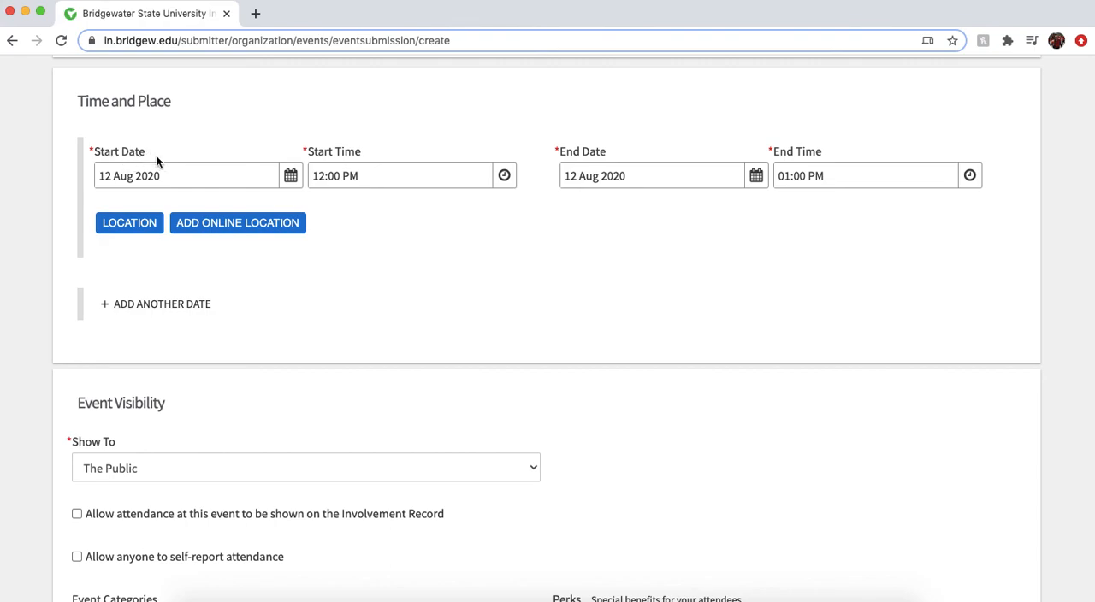
pyautogui.click(291, 176)
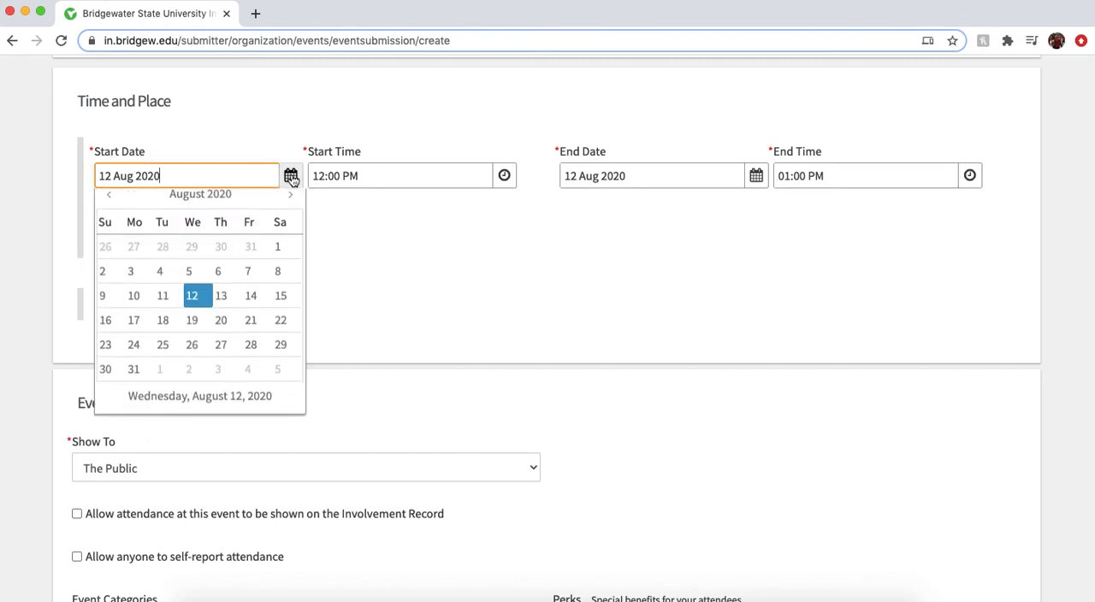
pyautogui.click(192, 384)
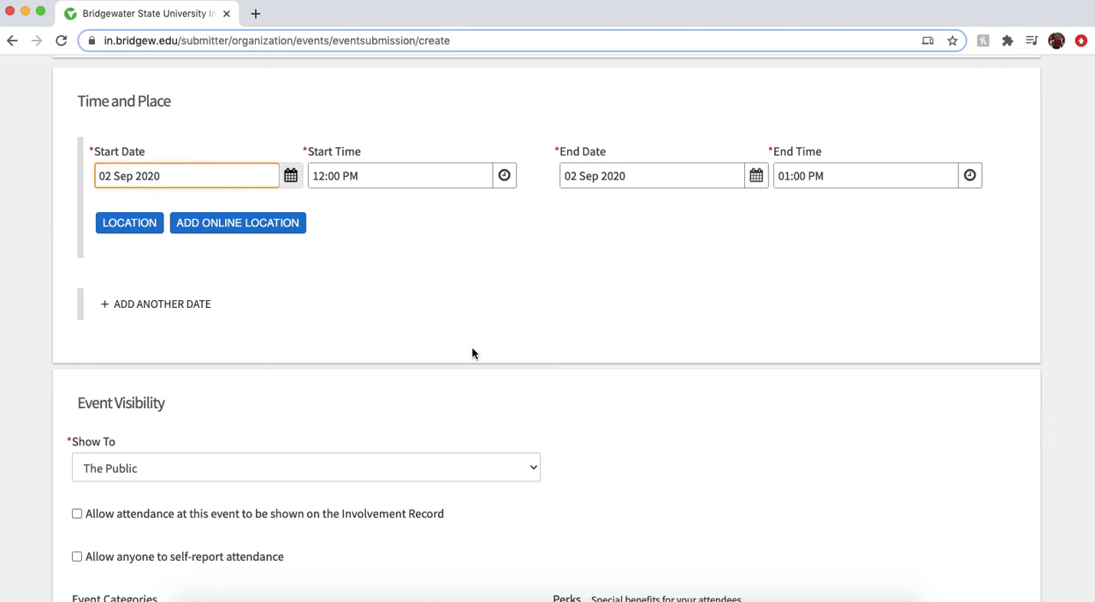
# Set the event's start time to 06:00 PM
pyautogui.click(504, 176)
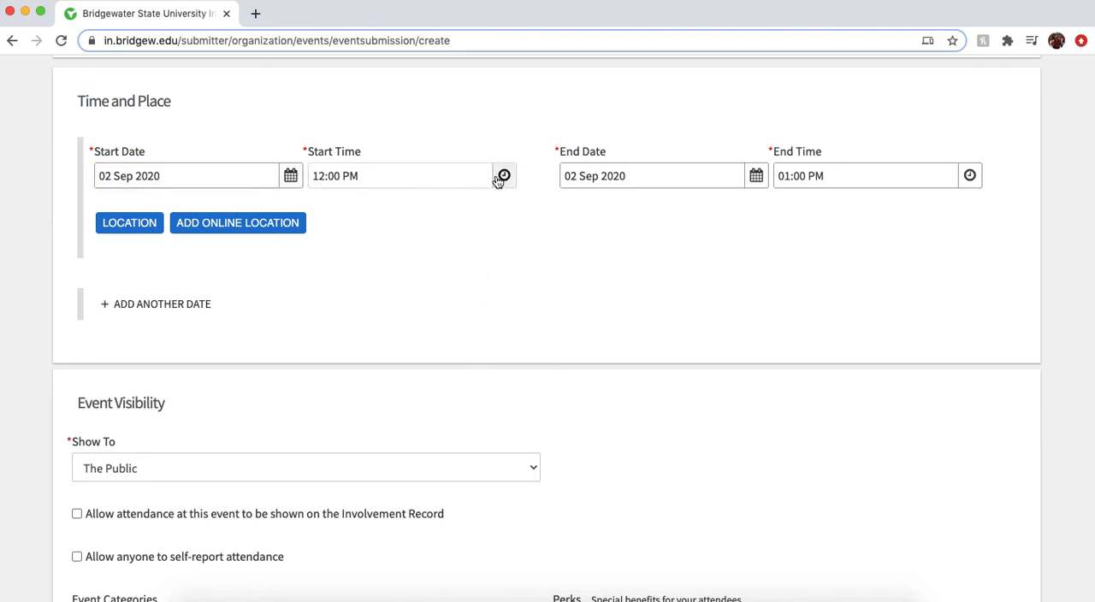
pyautogui.scroll(-5, 428, 274)
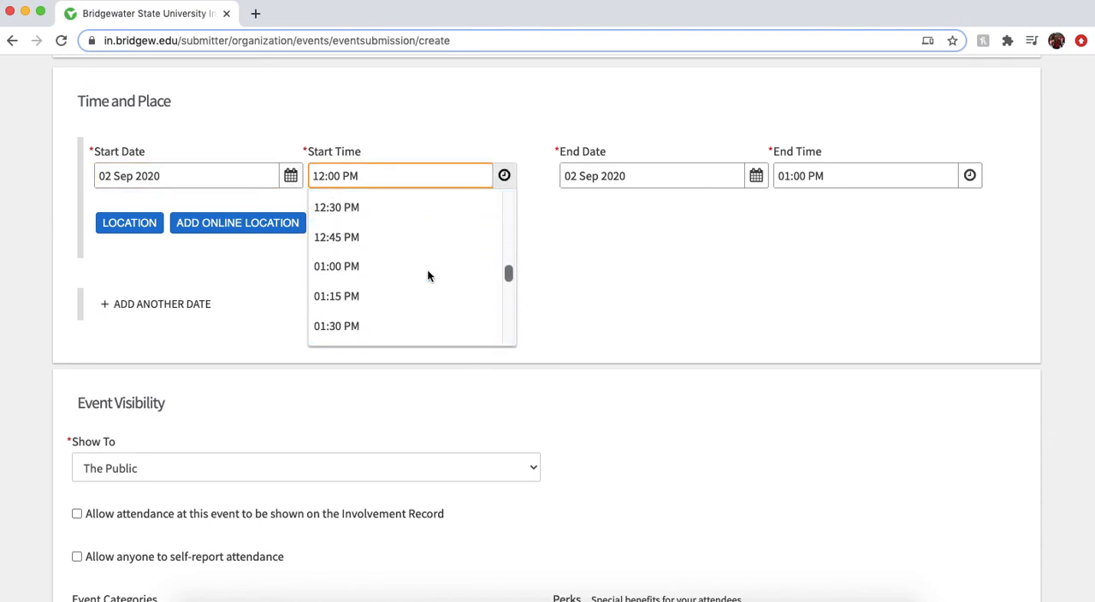
pyautogui.scroll(-6, 428, 273)
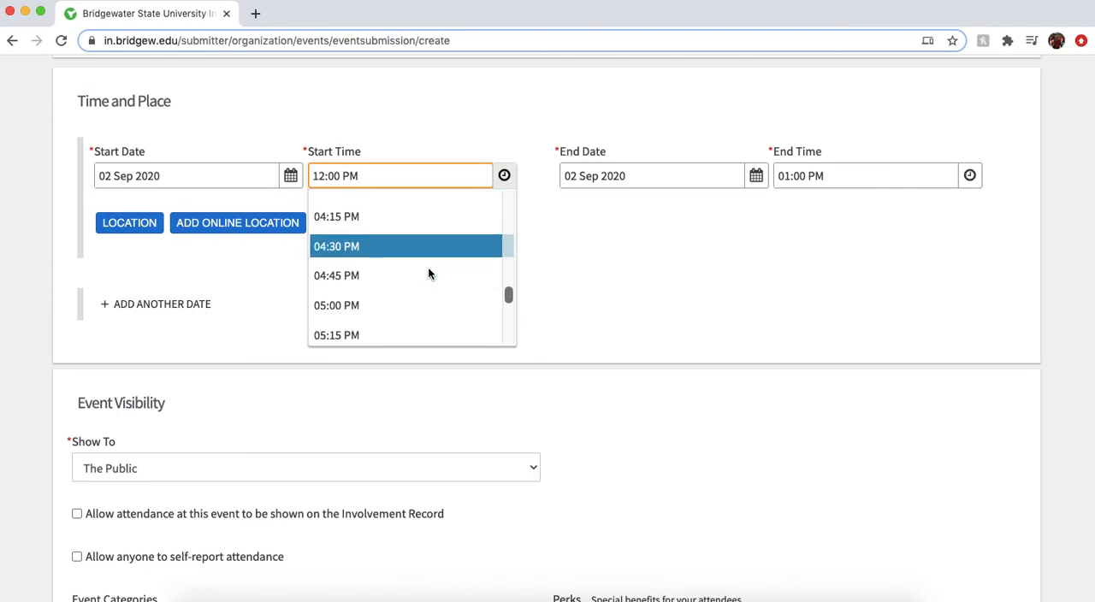
pyautogui.scroll(-1, 428, 274)
pyautogui.click(399, 291)
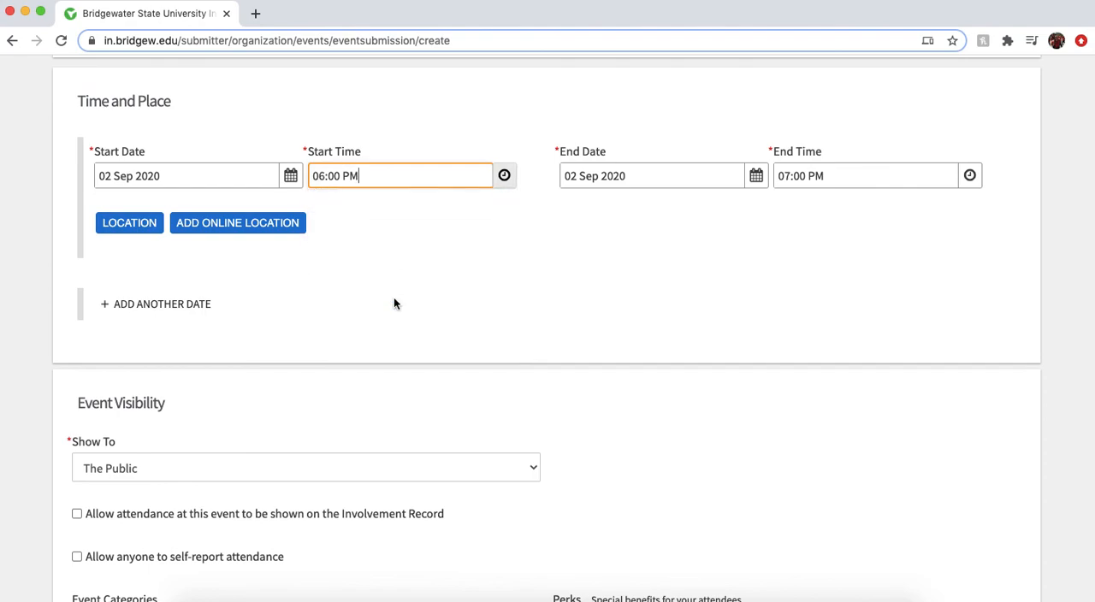
pyautogui.click(460, 362)
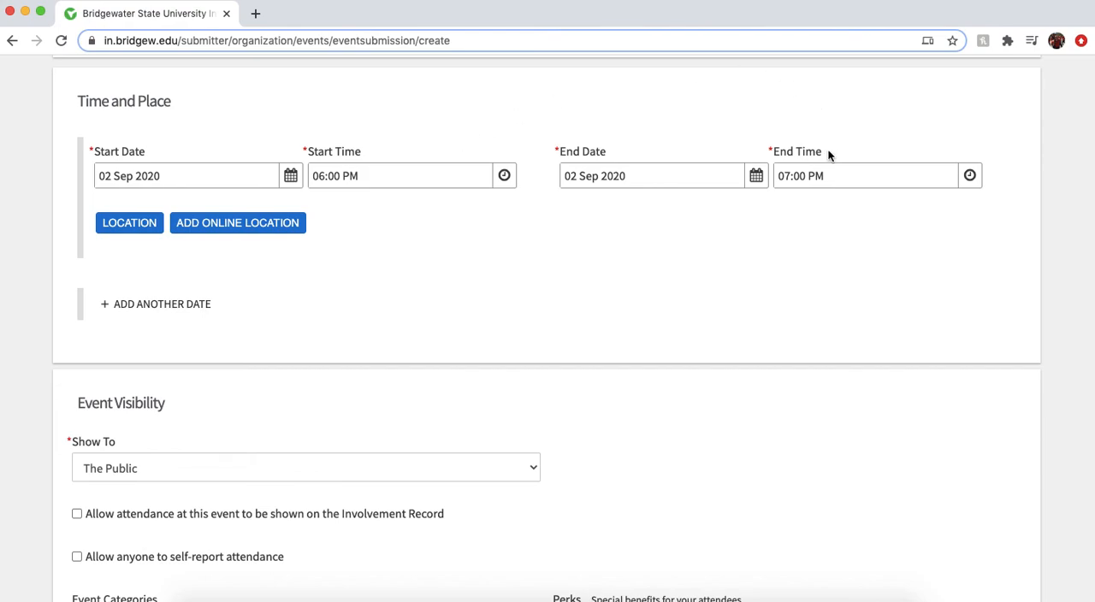
# Set the event's end time to 08:00 PM
pyautogui.click(970, 176)
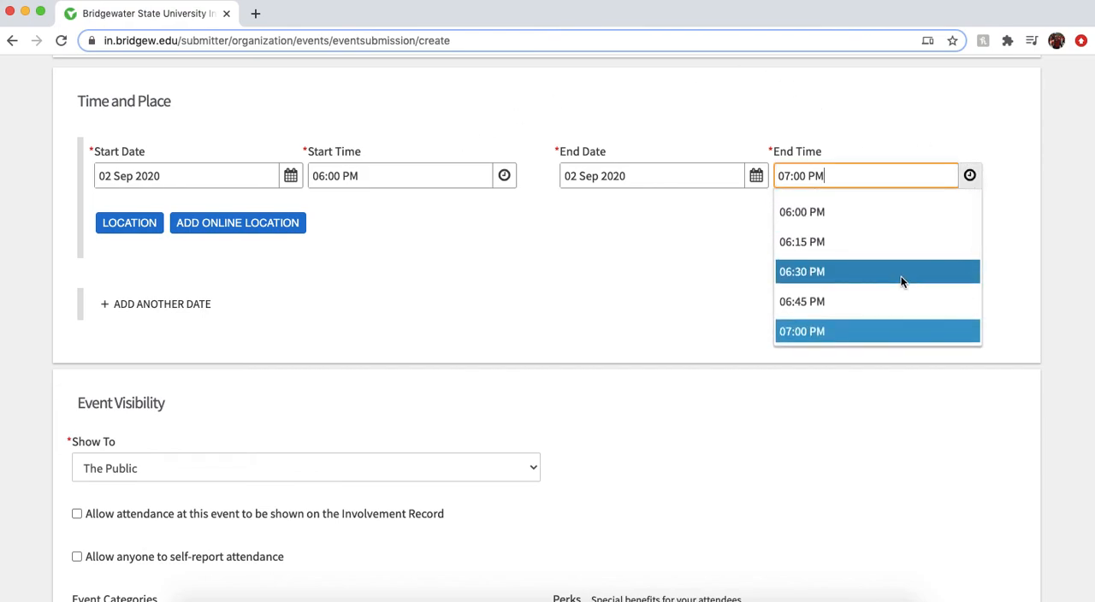
pyautogui.scroll(-5, 901, 282)
pyautogui.click(884, 296)
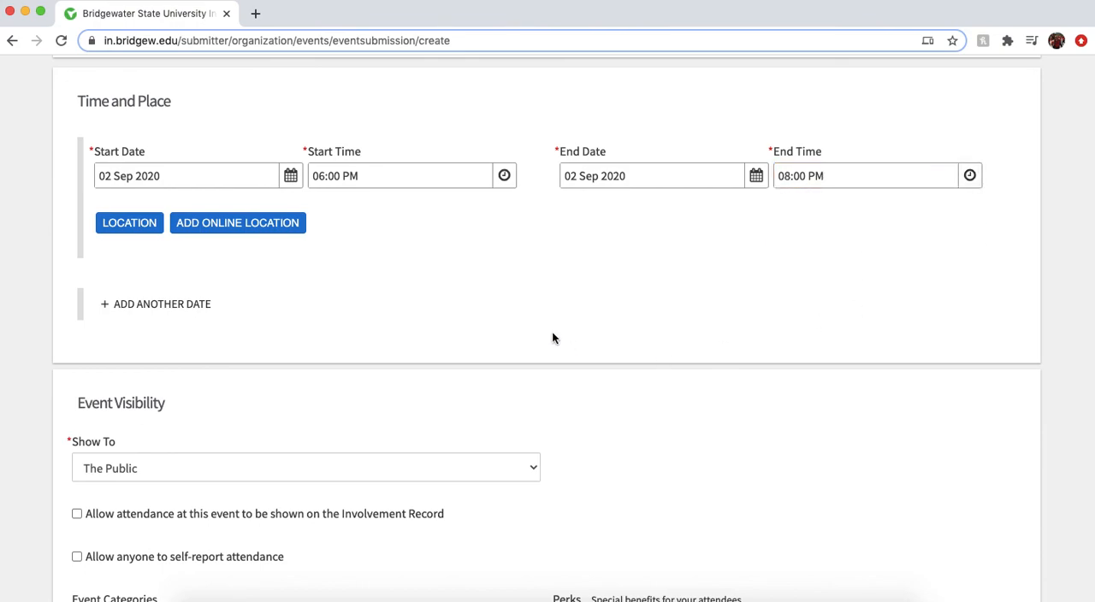
# Start adding an online location and enter the meeting password in the instructions for attendees
pyautogui.scroll(-1, 552, 338)
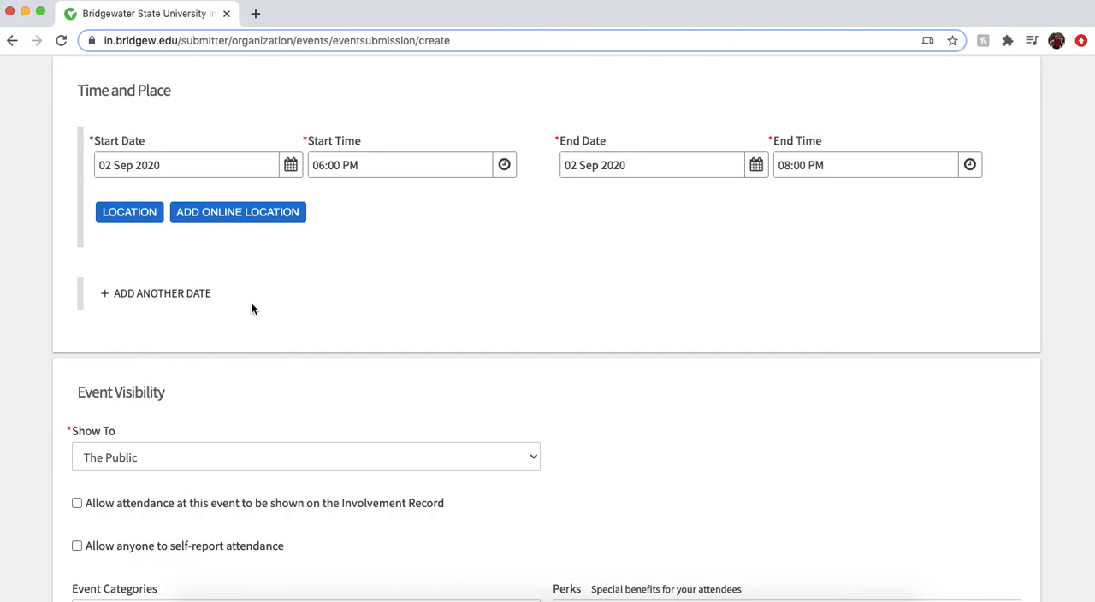
pyautogui.click(242, 223)
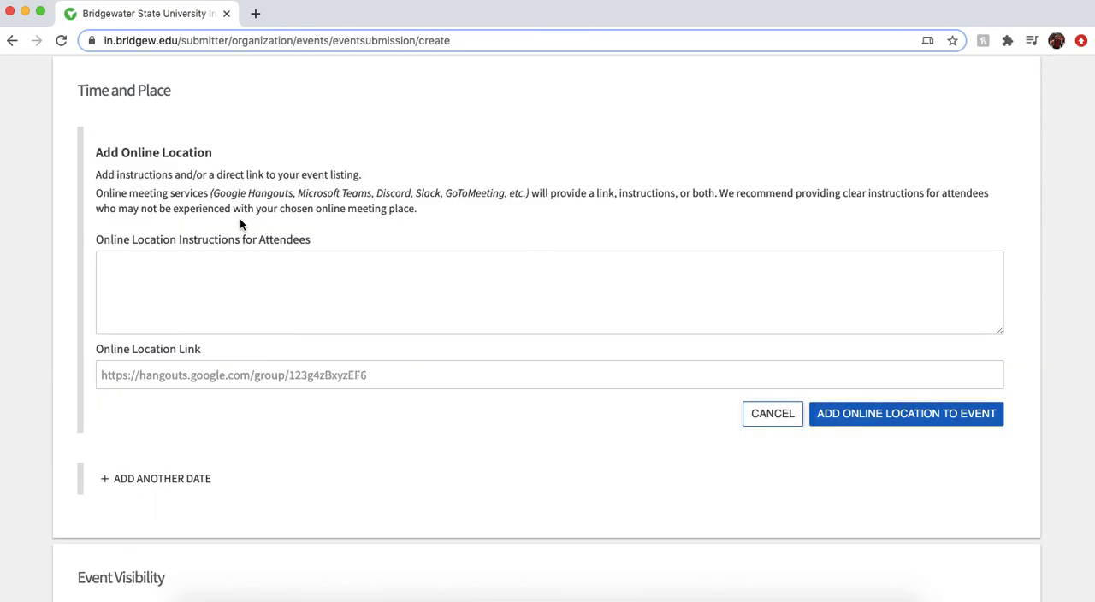
pyautogui.scroll(-1, 71, 347)
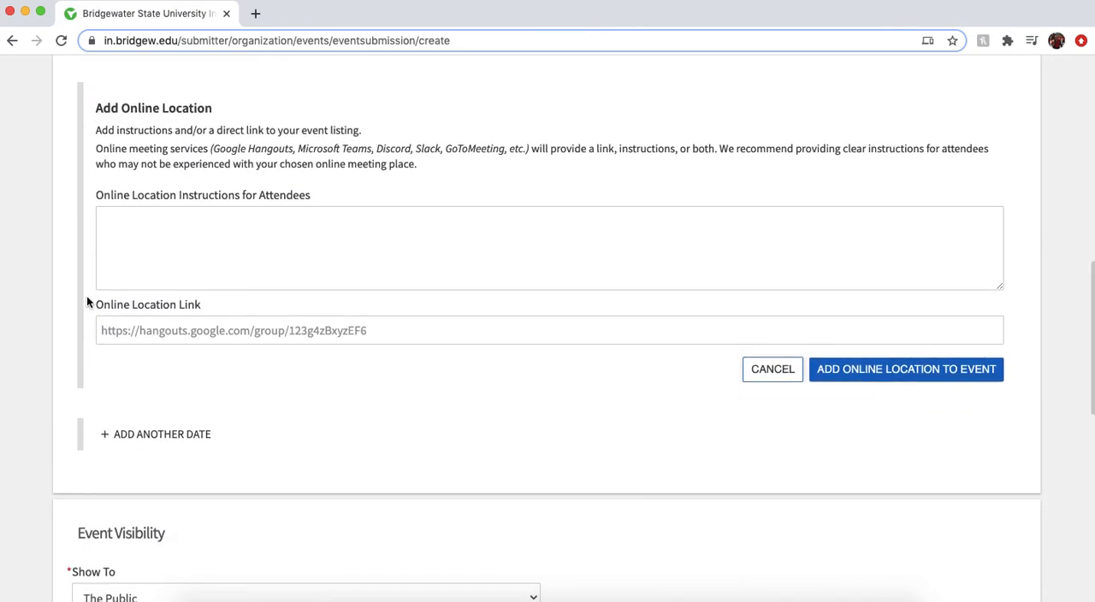
pyautogui.click(250, 276)
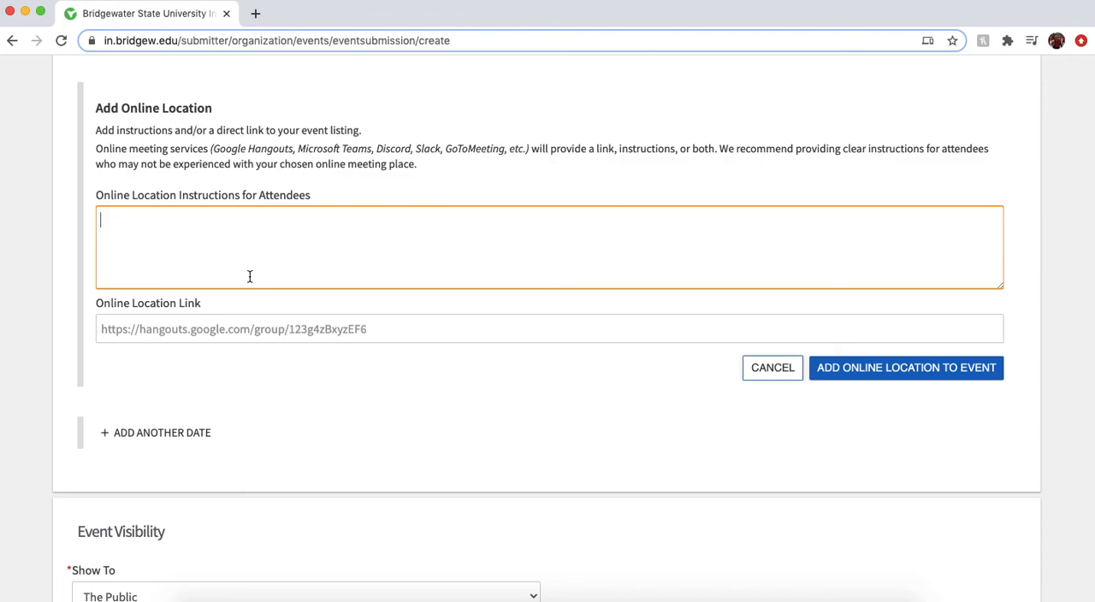
pyautogui.write('Password: 1234')
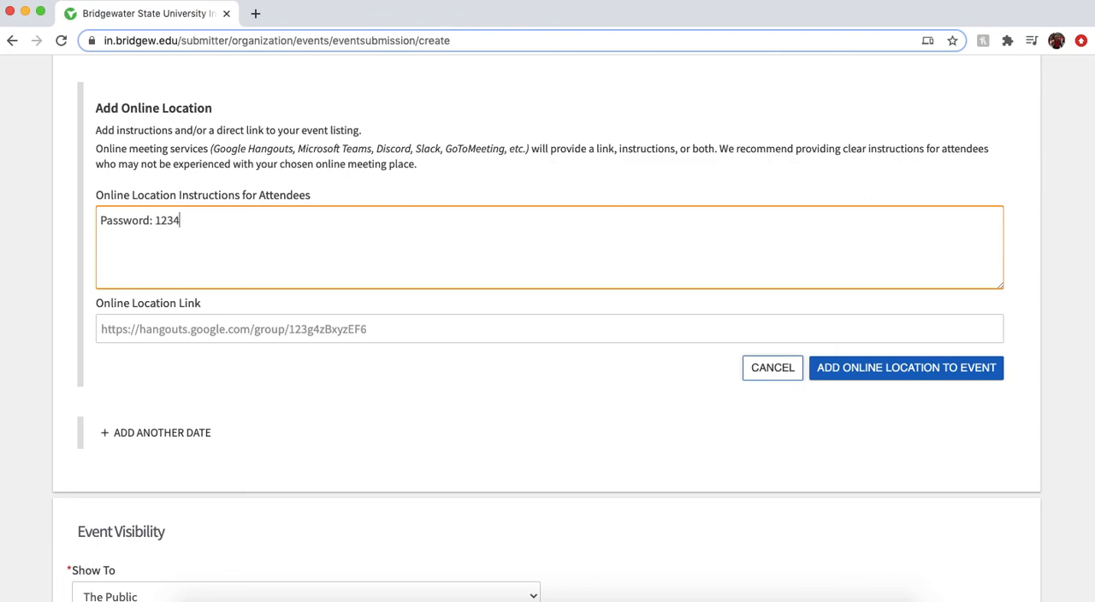
pyautogui.click(163, 322)
pyautogui.write('ht')
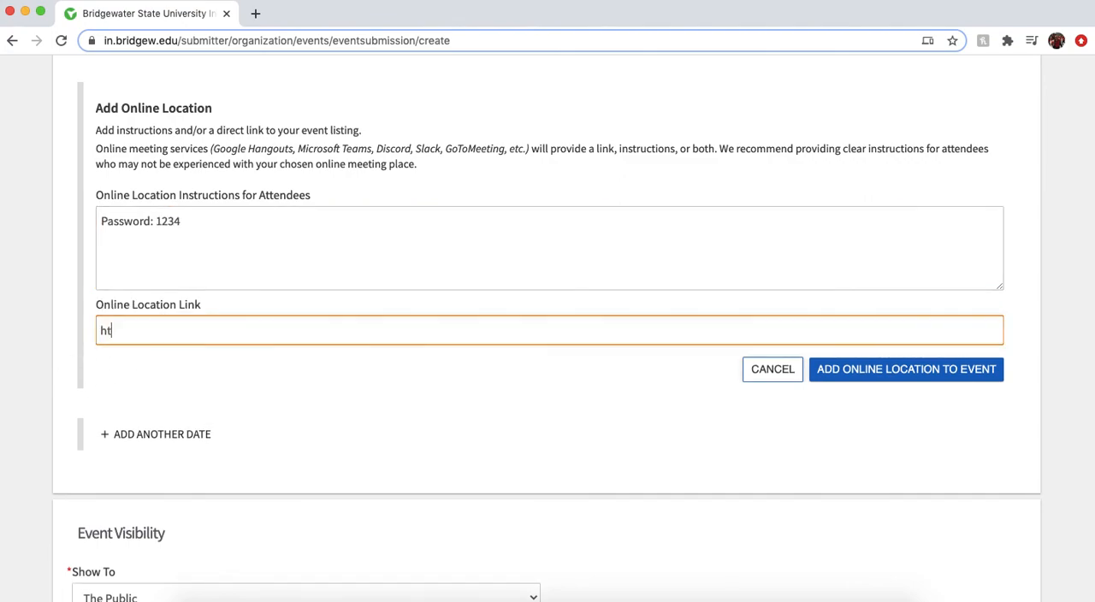
pyautogui.write('tps://google.com')
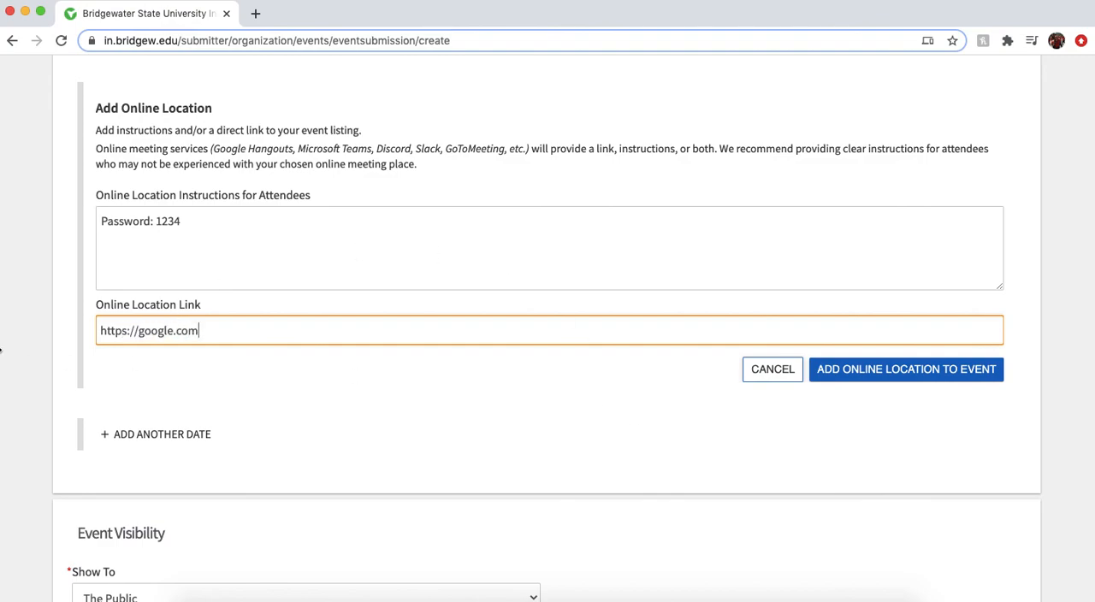
pyautogui.click(24, 365)
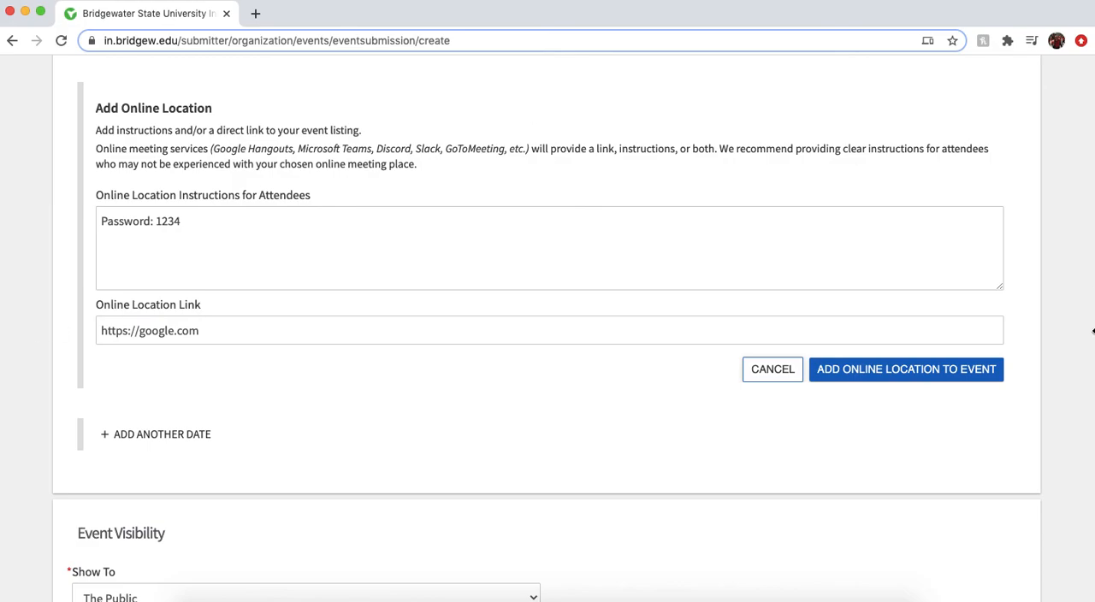
pyautogui.click(952, 379)
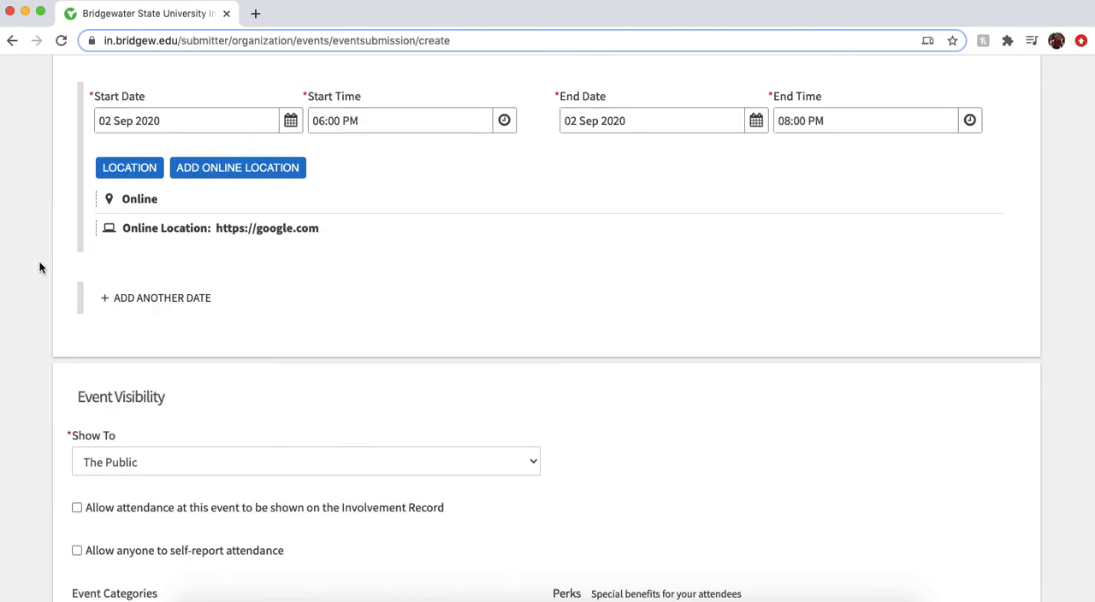
# Add another date to the event and set its start date to 09 Sep 2020
pyautogui.scroll(2, 39, 268)
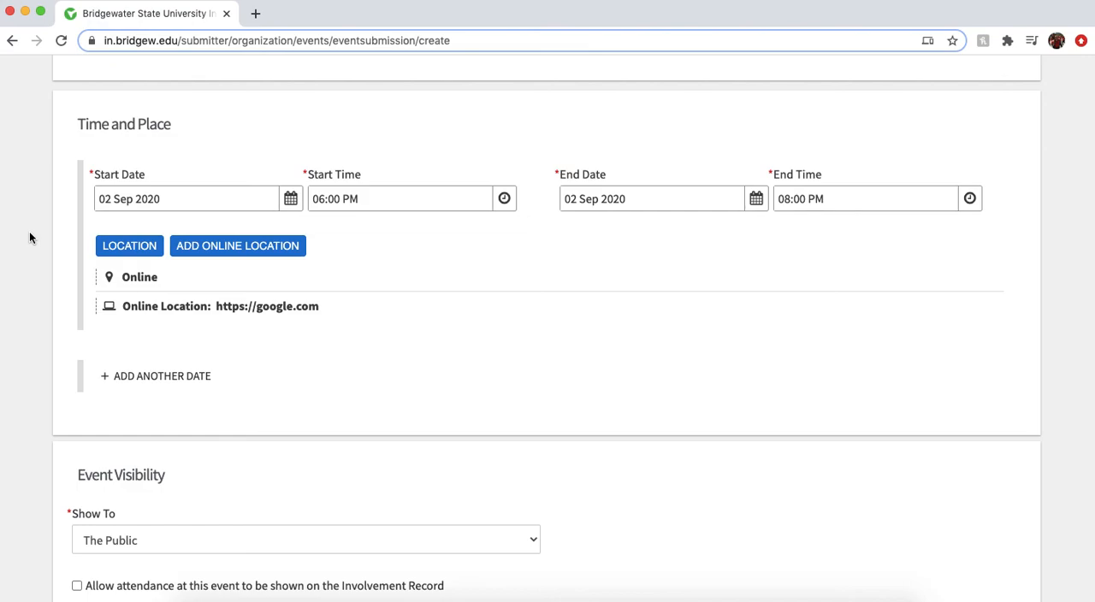
pyautogui.click(163, 376)
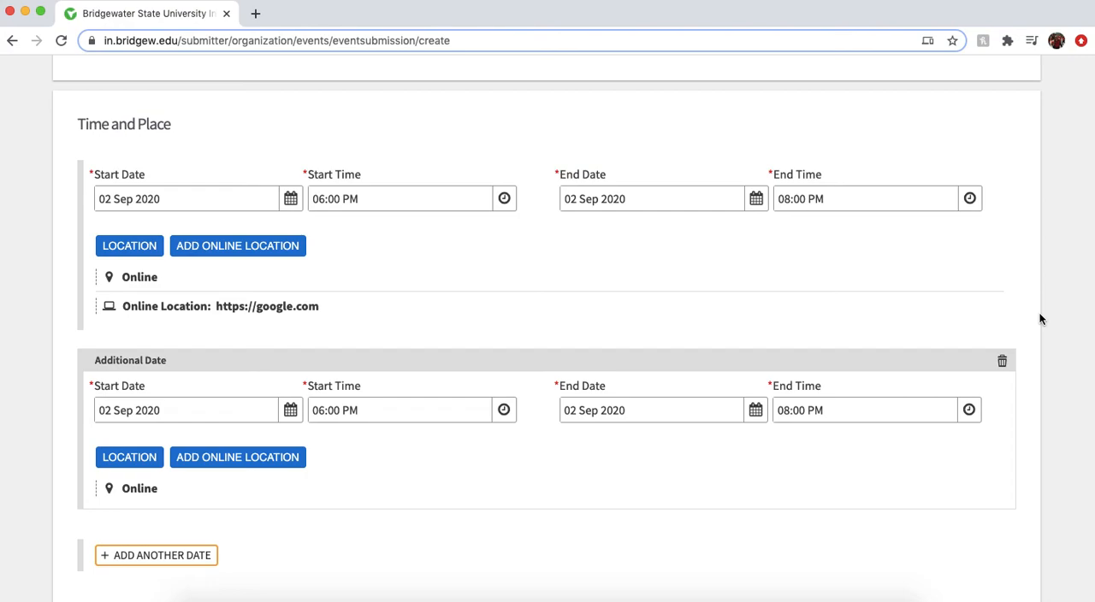
pyautogui.scroll(-2, 459, 286)
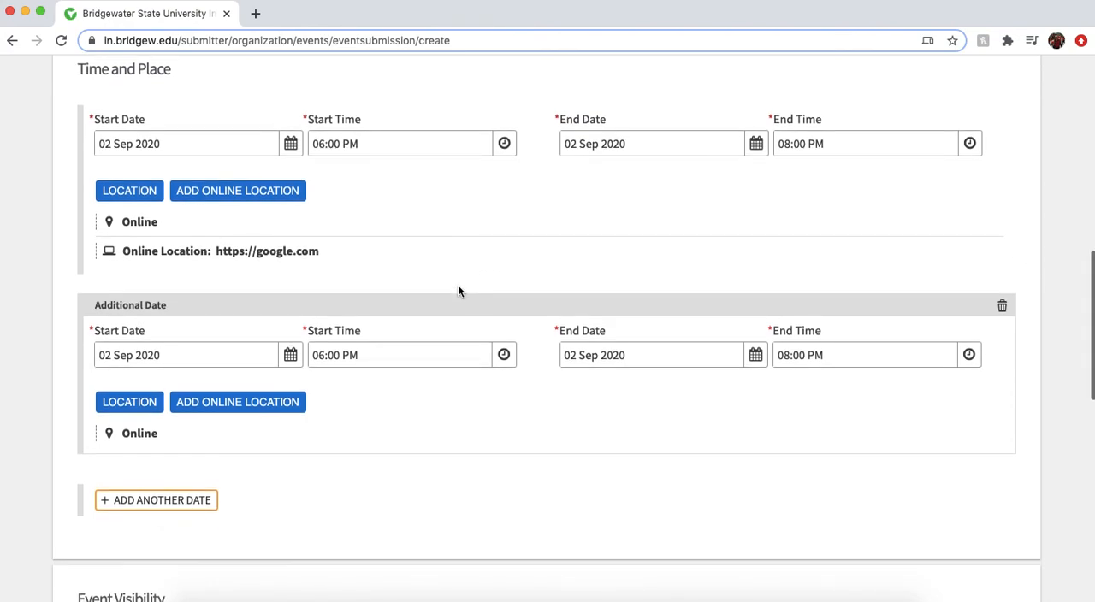
pyautogui.scroll(-1, 332, 289)
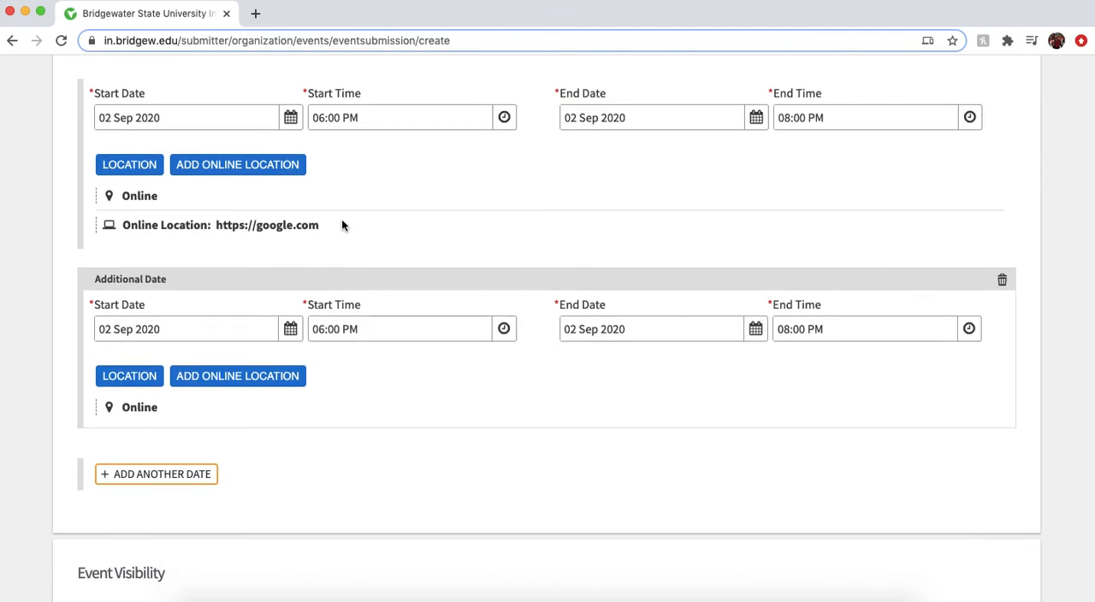
pyautogui.click(290, 329)
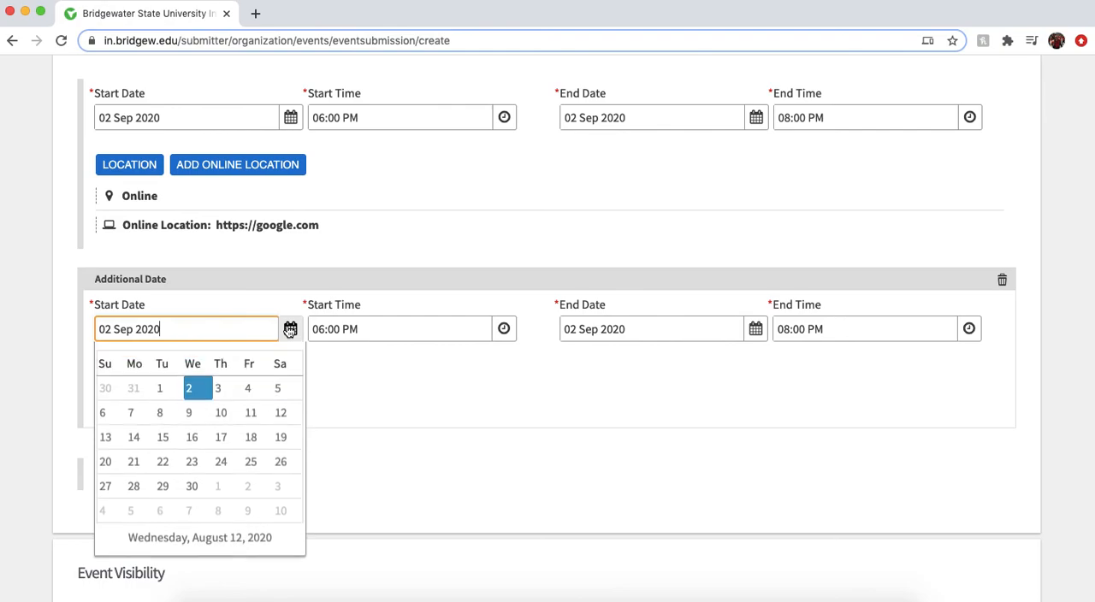
pyautogui.click(198, 443)
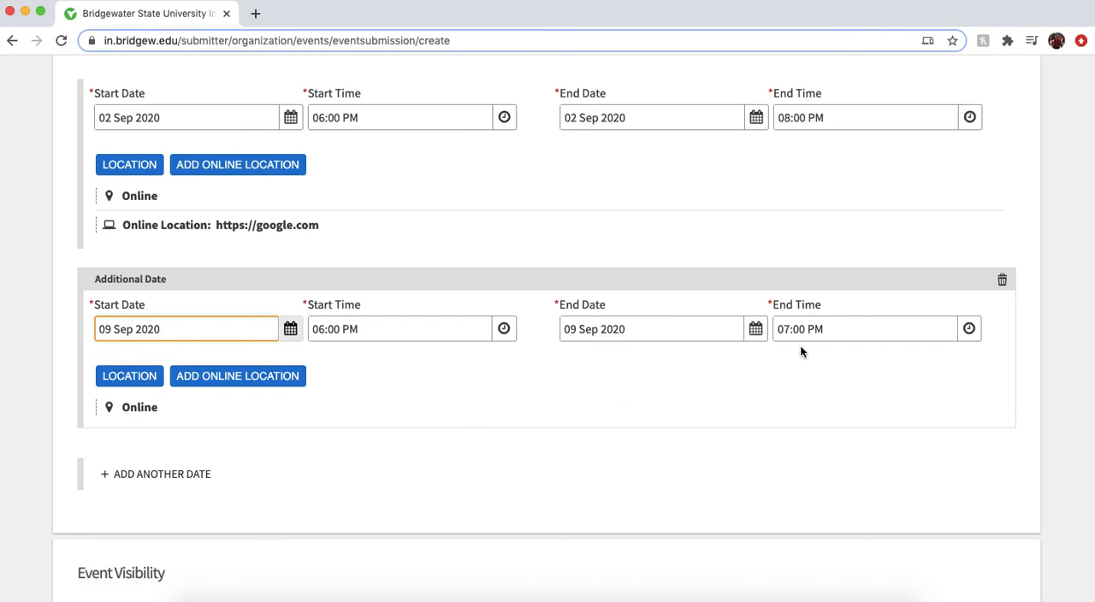
# Set the additional date's end time to 08:00 PM
pyautogui.click(969, 335)
pyautogui.scroll(-2, 881, 428)
pyautogui.scroll(-2, 872, 443)
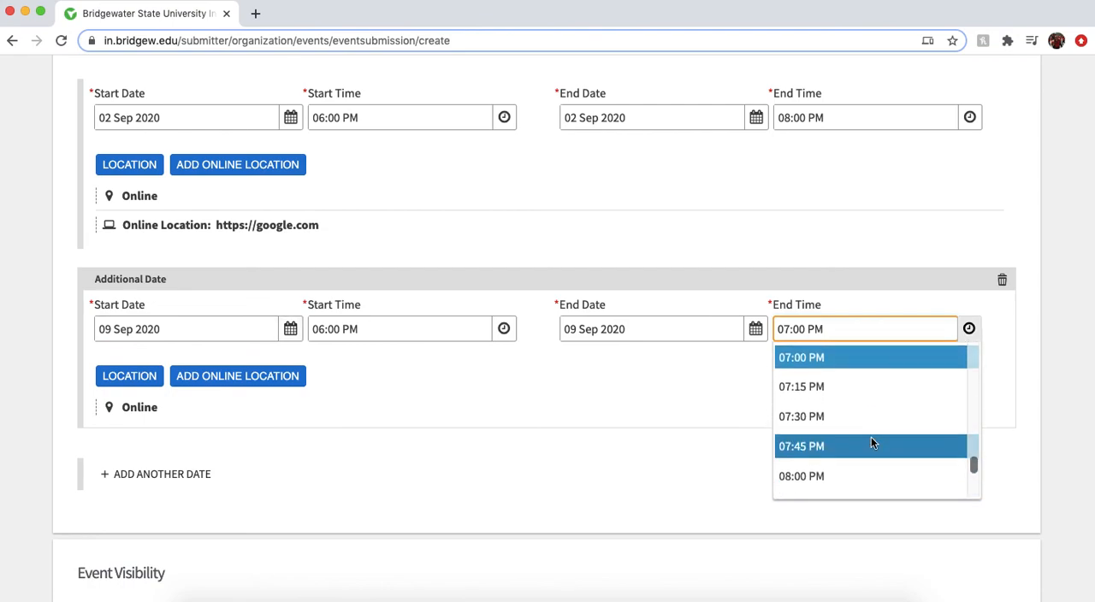
pyautogui.scroll(-1, 870, 442)
pyautogui.click(871, 442)
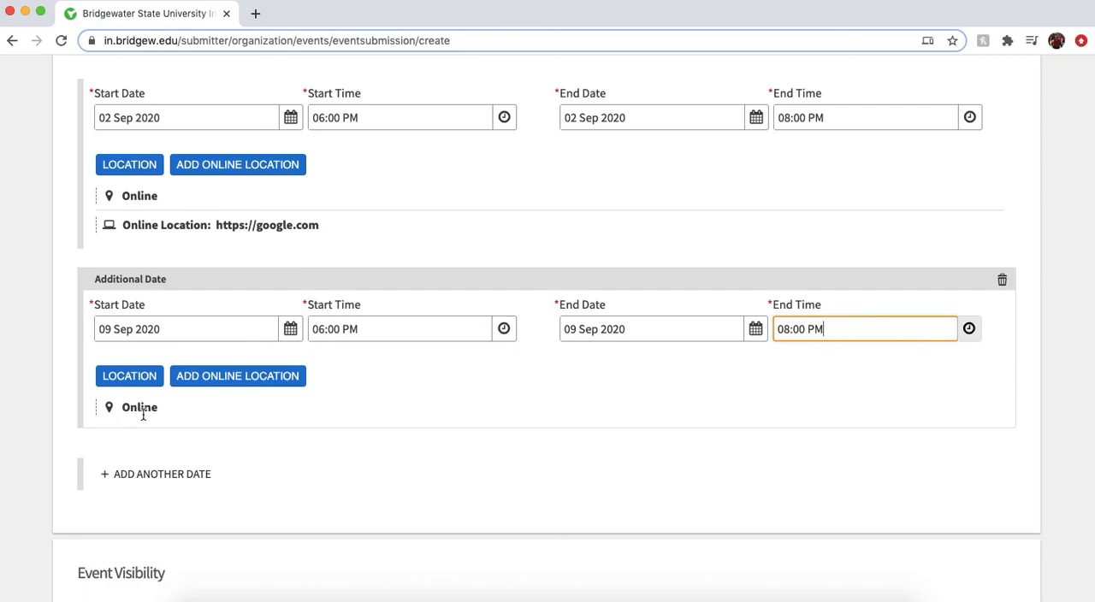
pyautogui.click(232, 379)
pyautogui.scroll(-3, 251, 435)
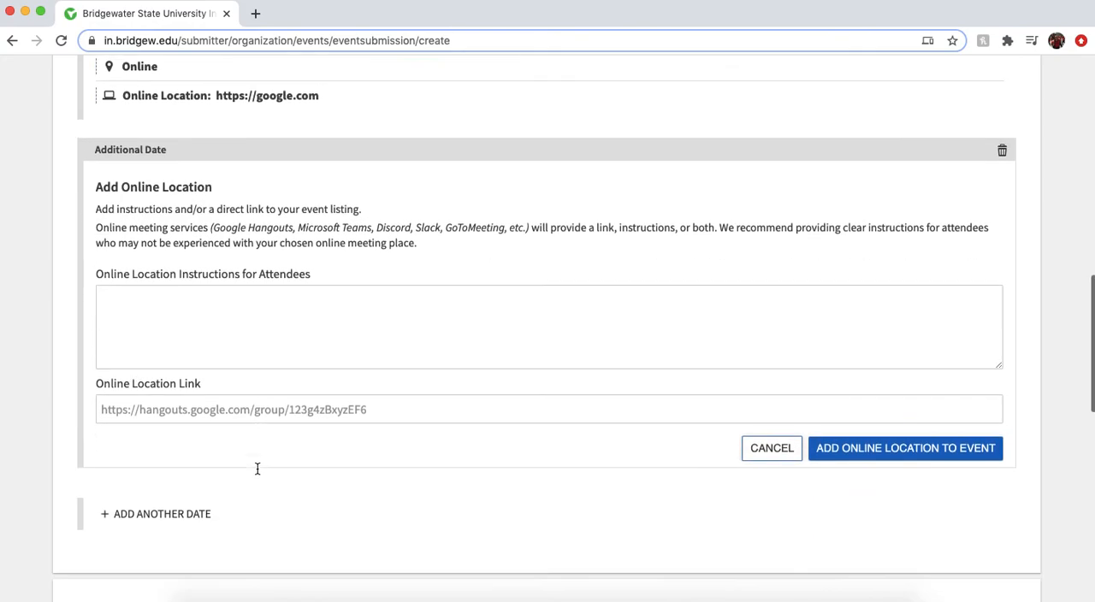
pyautogui.click(227, 394)
pyautogui.write('http:')
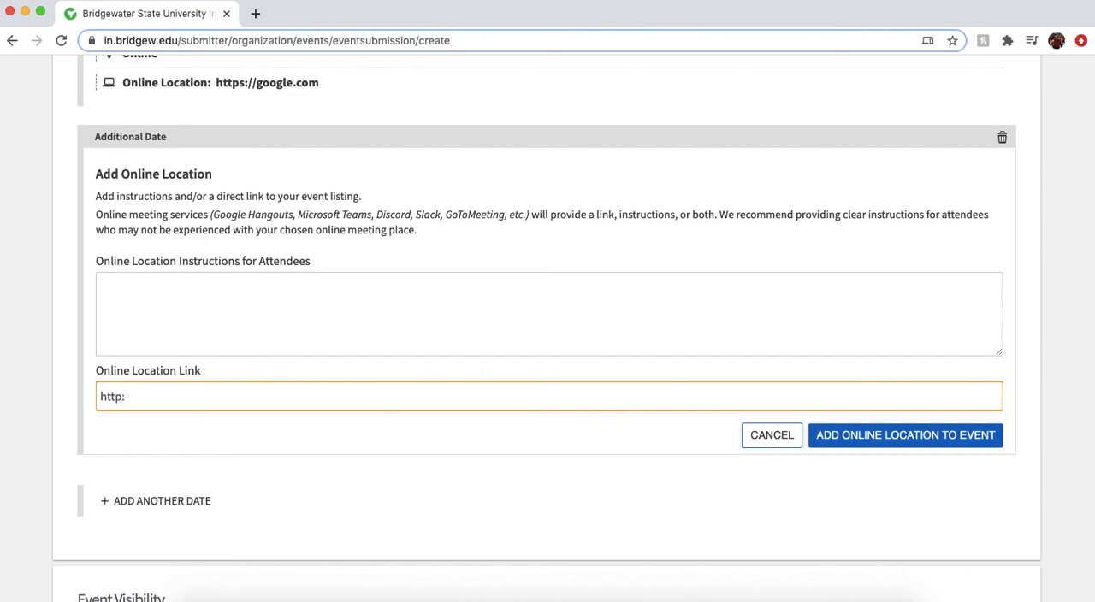
pyautogui.press('BackSpace')
pyautogui.write('s://google.com')
pyautogui.click(887, 434)
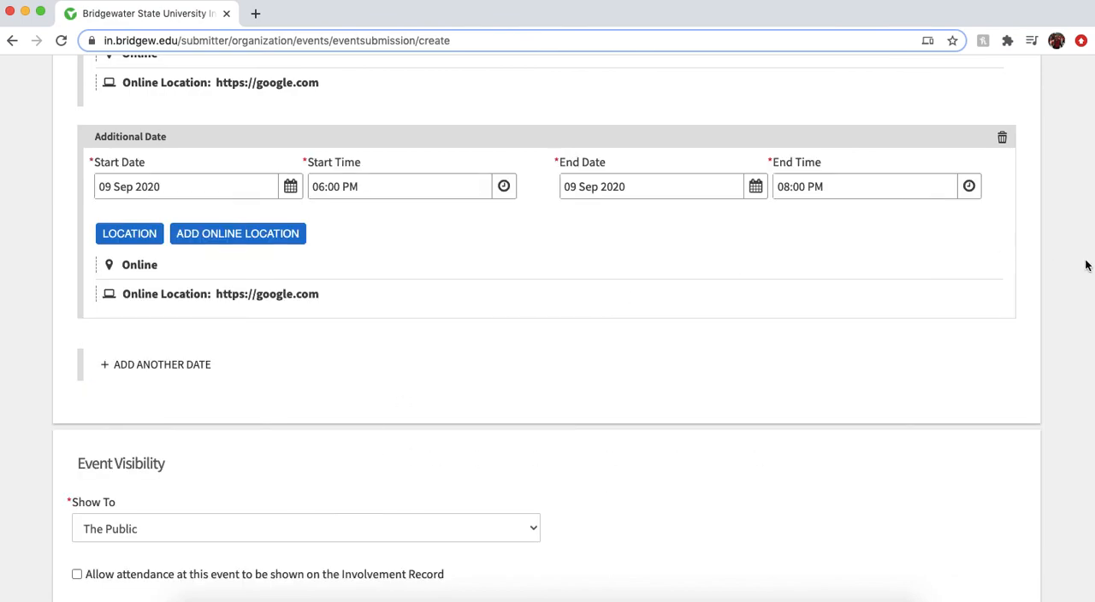
# Add a further additional date entry below the 09 Sep 2020 one
pyautogui.scroll(3, 1087, 262)
pyautogui.scroll(2, 1061, 206)
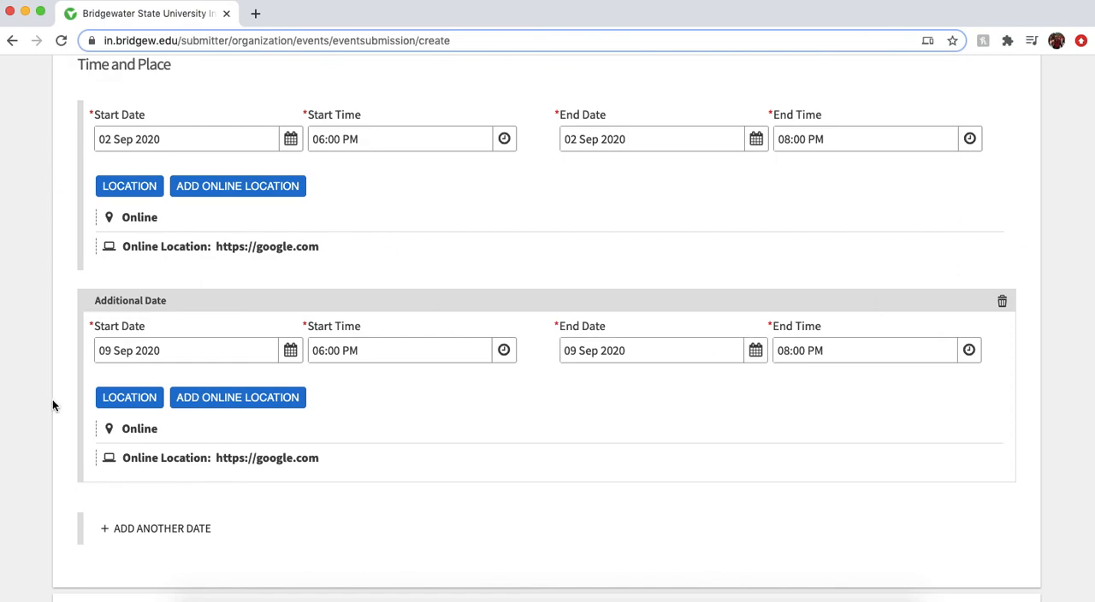
pyautogui.click(158, 532)
pyautogui.scroll(-2, 25, 504)
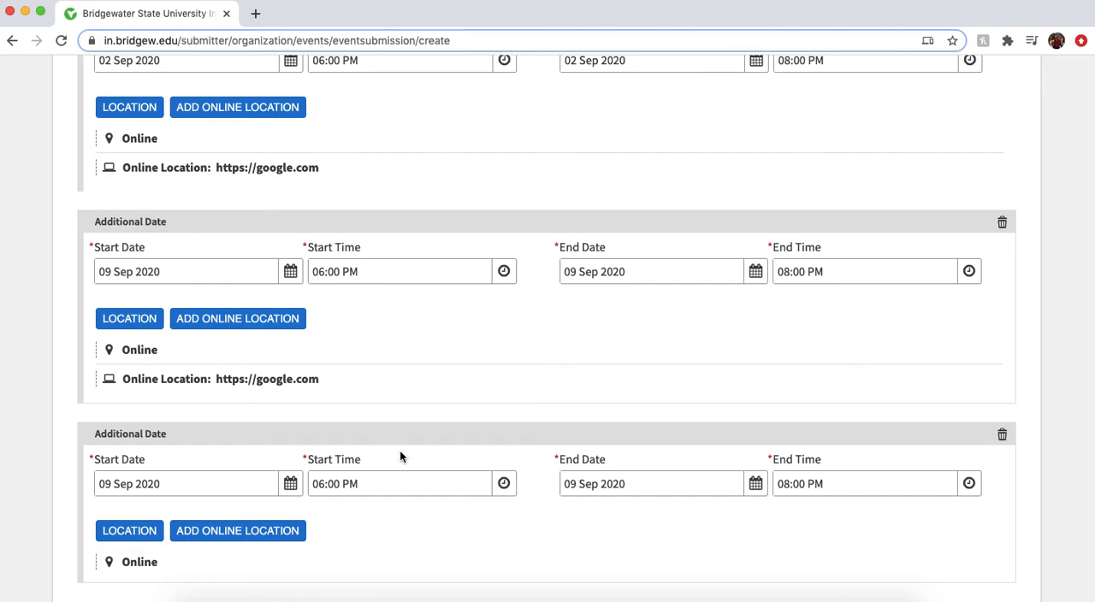
pyautogui.scroll(-2, 399, 528)
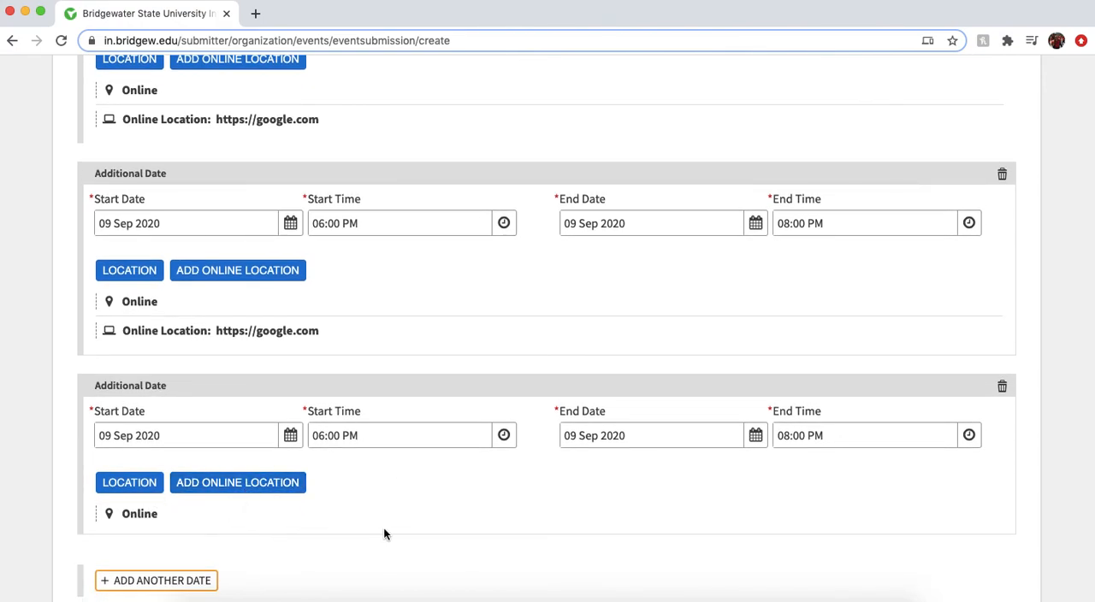
# Delete both additional date entries from the event, keeping only the 02 Sep 2020 date
pyautogui.click(1004, 176)
pyautogui.click(1003, 177)
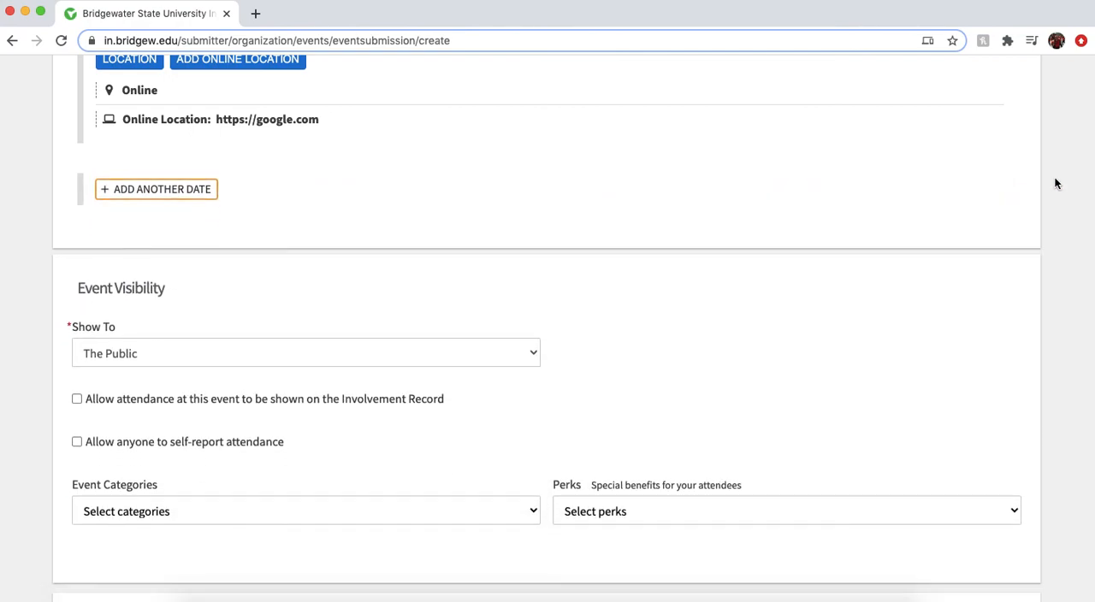
pyautogui.scroll(5, 1055, 182)
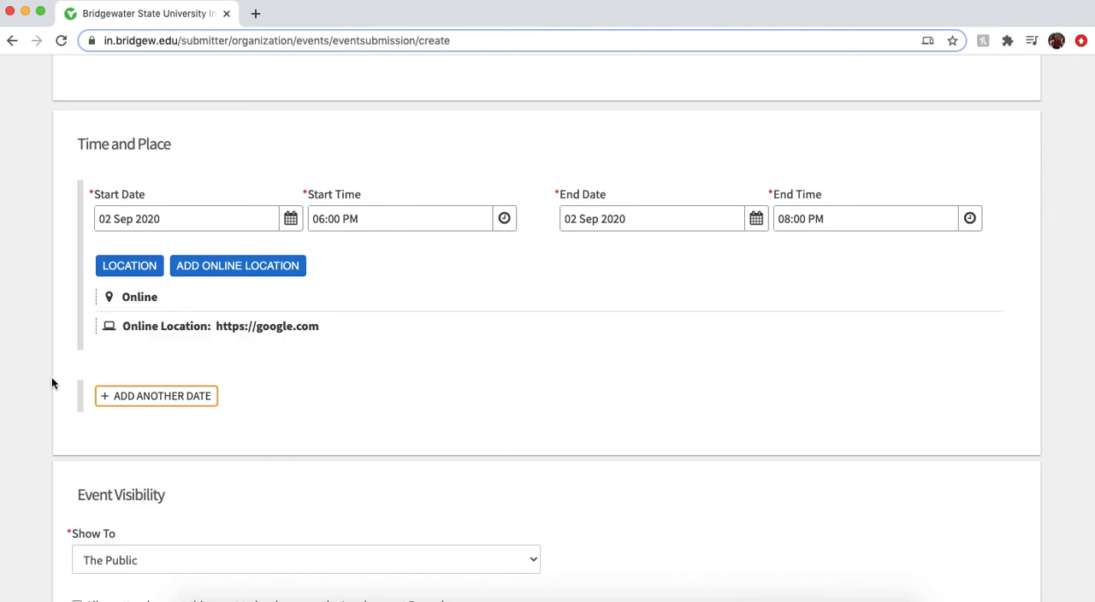
# Check the audience options for the event's visibility and choose The Public
pyautogui.scroll(-4, 51, 382)
pyautogui.scroll(-1, 51, 383)
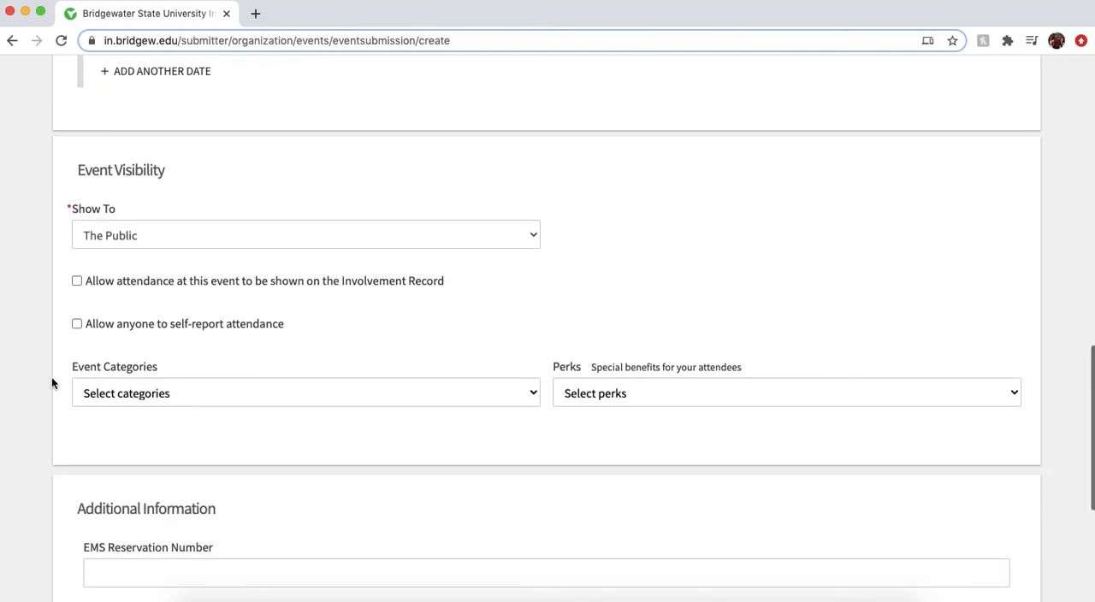
pyautogui.scroll(-1, 51, 382)
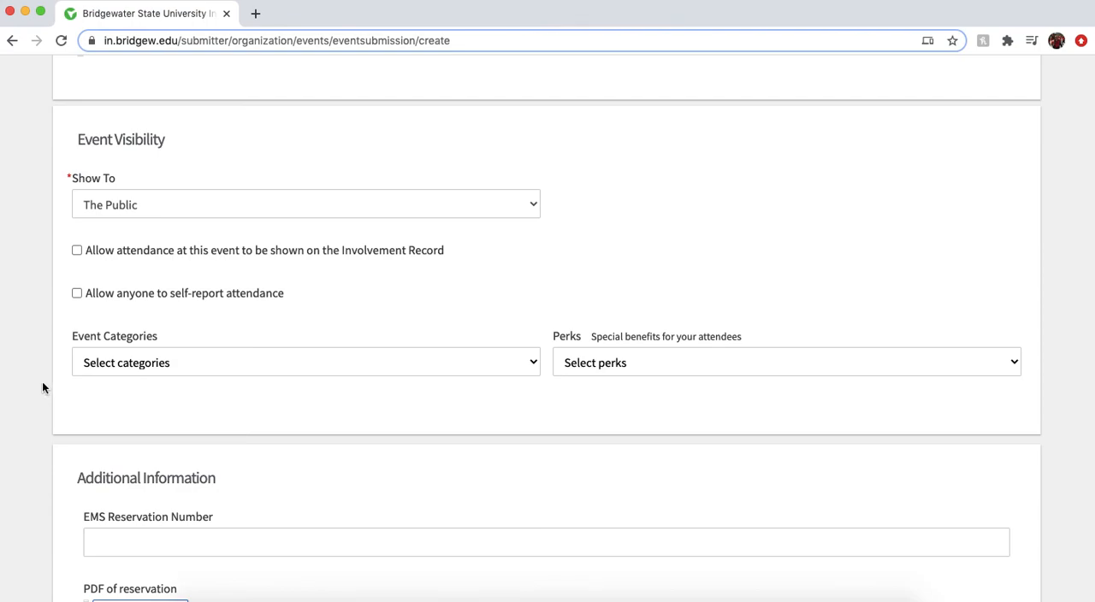
pyautogui.click(525, 209)
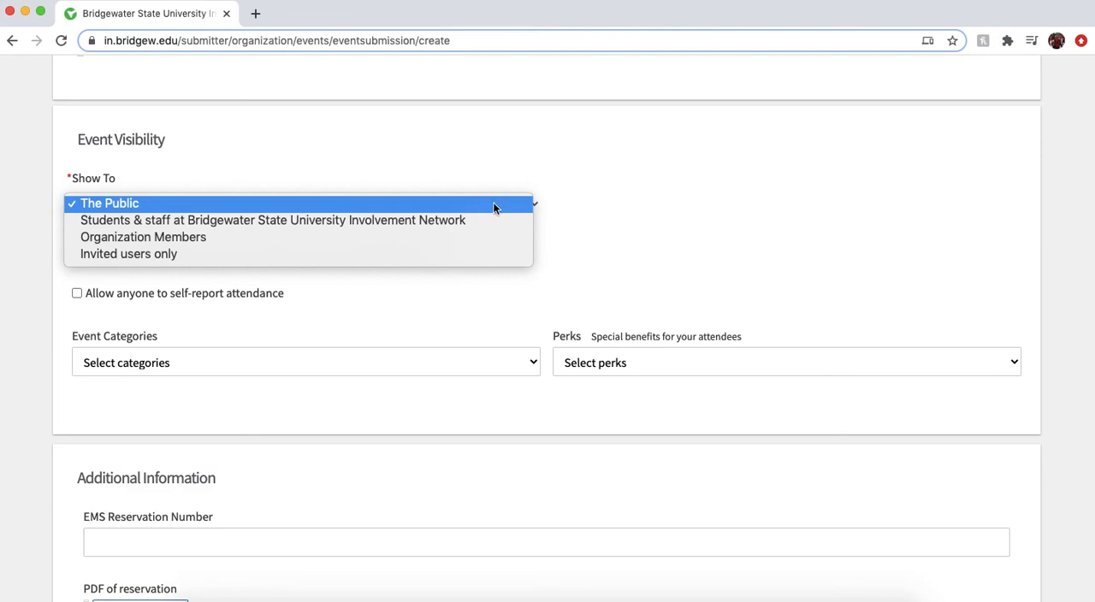
pyautogui.click(493, 206)
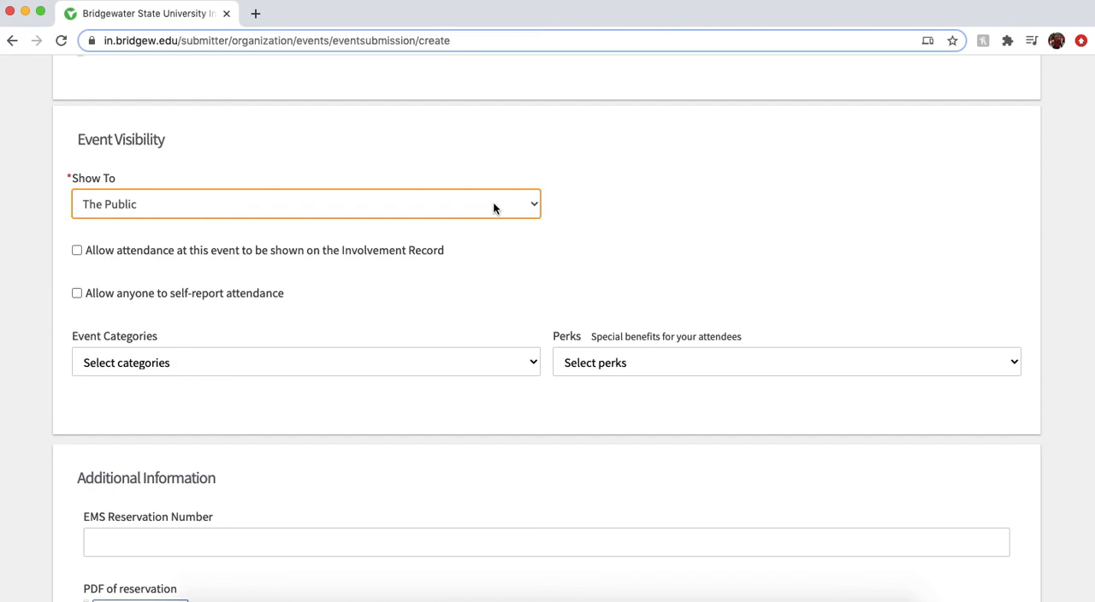
# Set the event's visibility so that it is shown to Organization Members
pyautogui.click(535, 207)
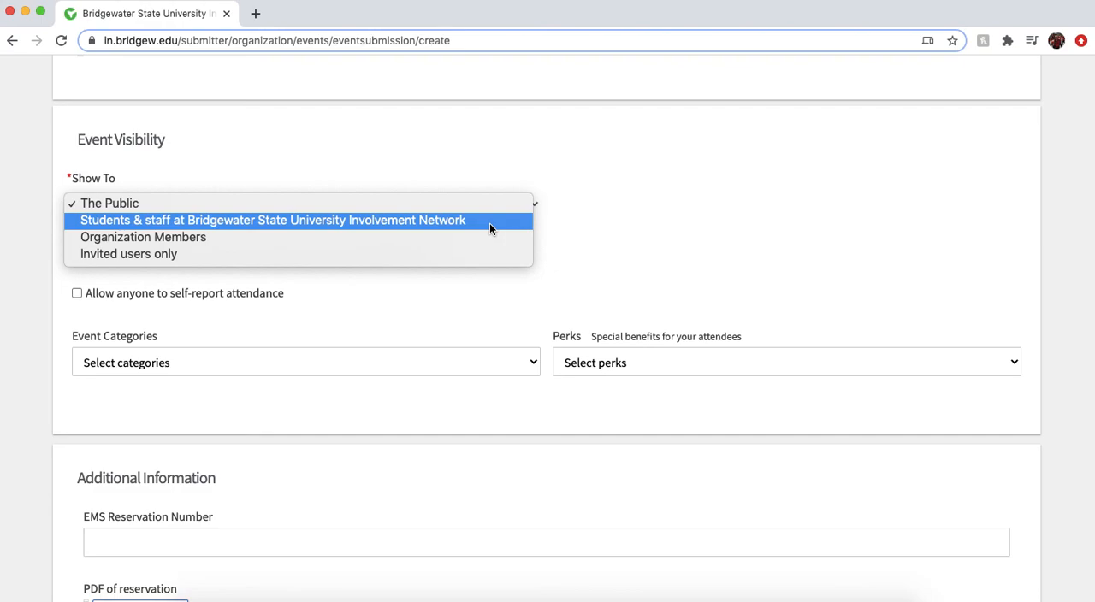
pyautogui.click(306, 243)
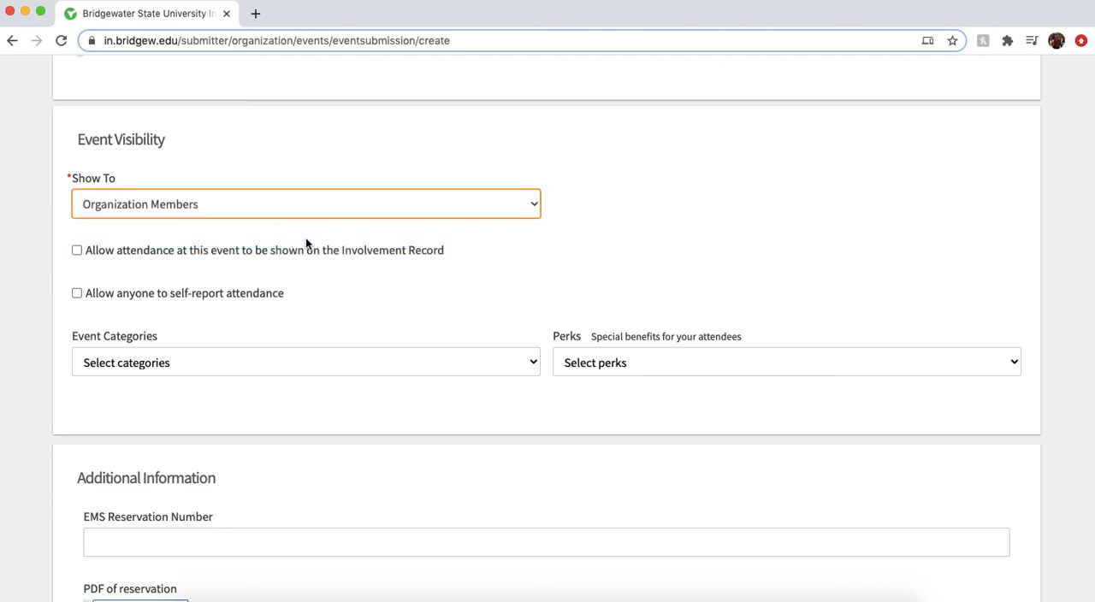
pyautogui.click(1047, 210)
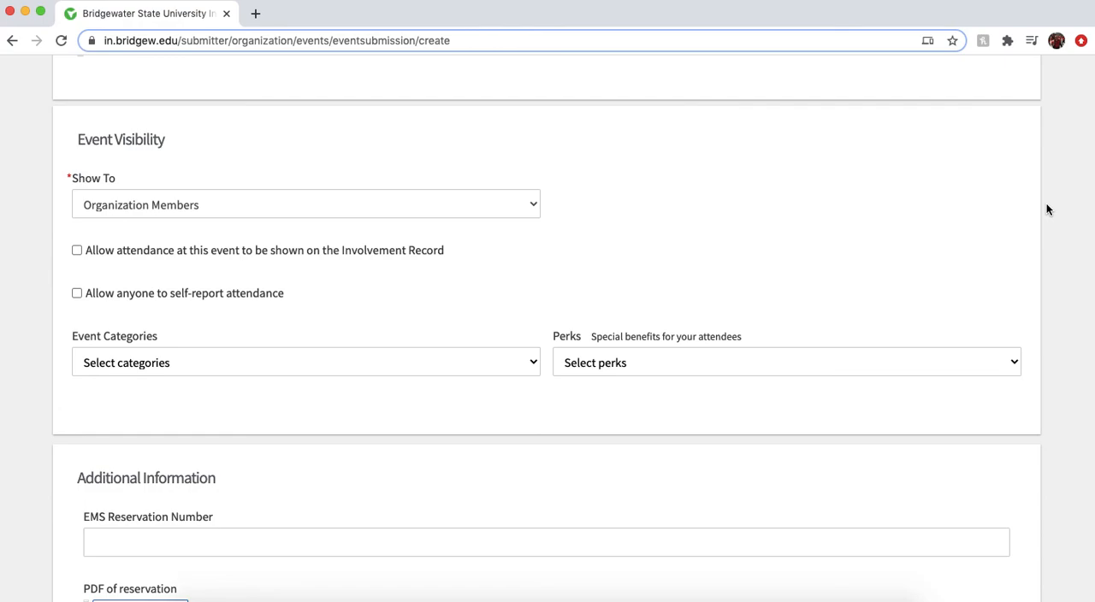
# Restrict the event's visibility to Invited users only
pyautogui.click(528, 214)
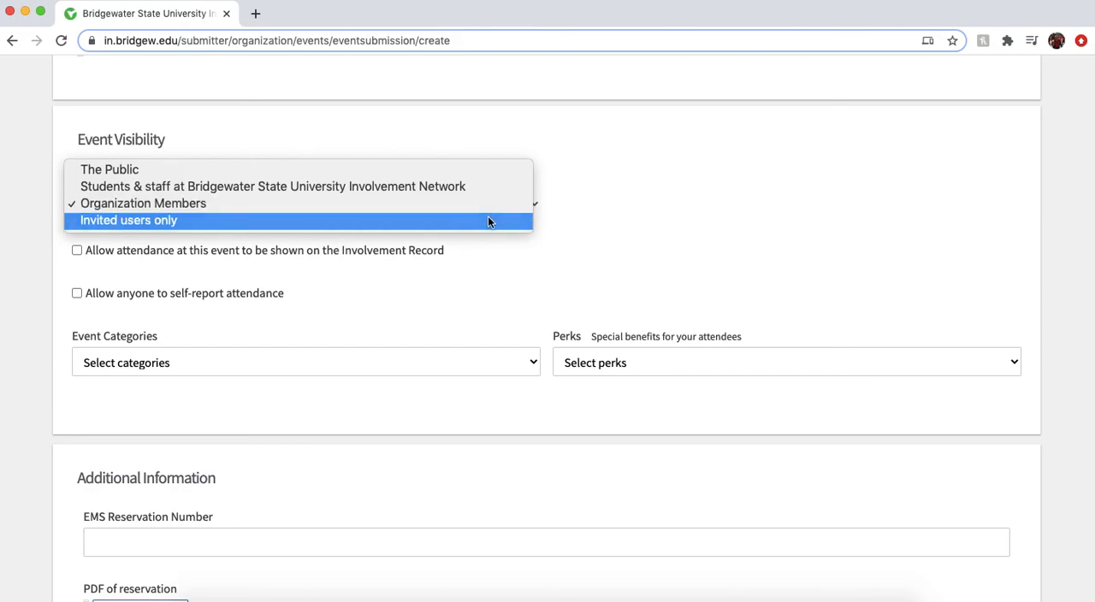
pyautogui.click(489, 222)
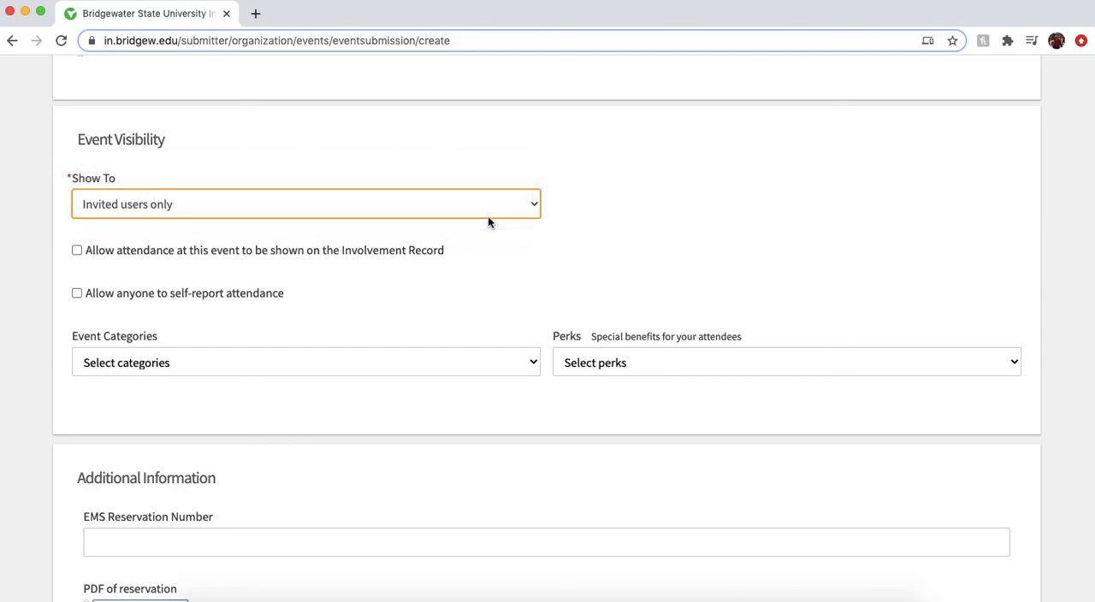
pyautogui.click(12, 295)
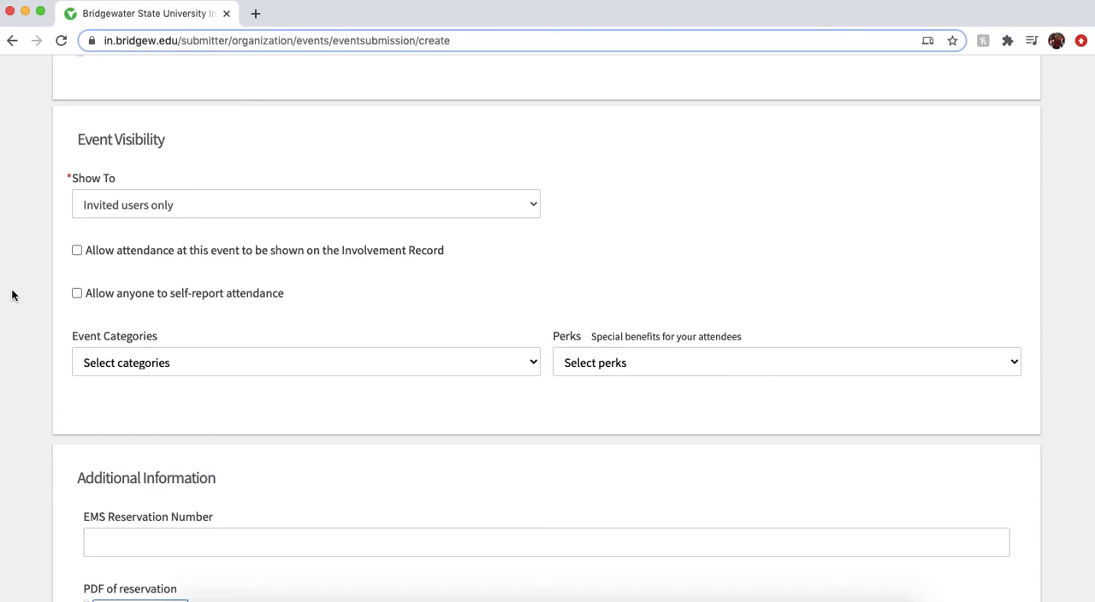
# Review the event's basic details and its time and place settings
pyautogui.scroll(15, 12, 296)
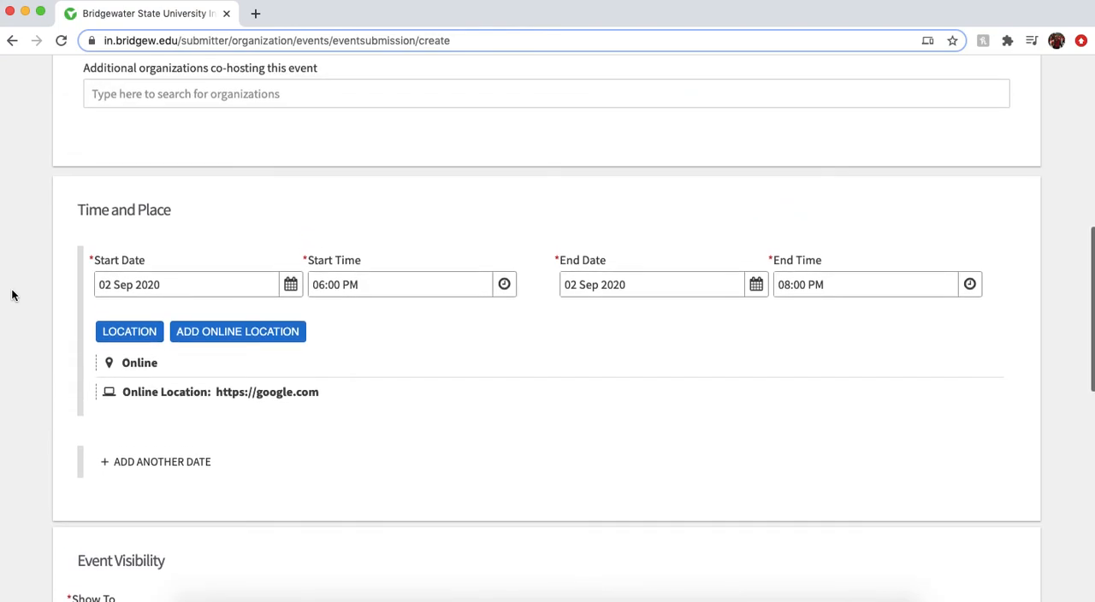
pyautogui.scroll(1, 12, 295)
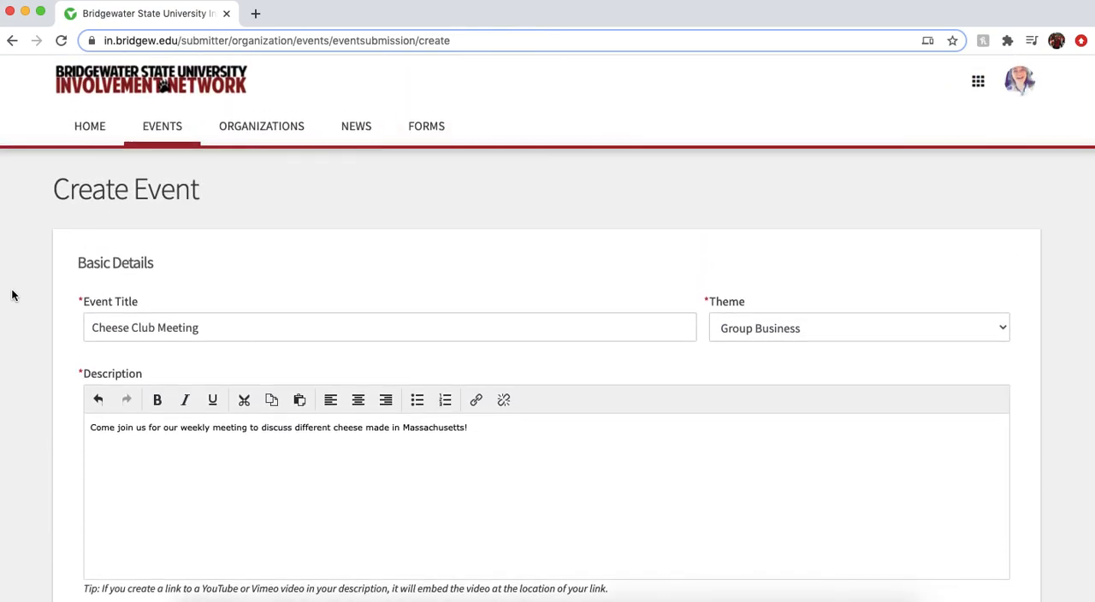
pyautogui.scroll(-10, 12, 296)
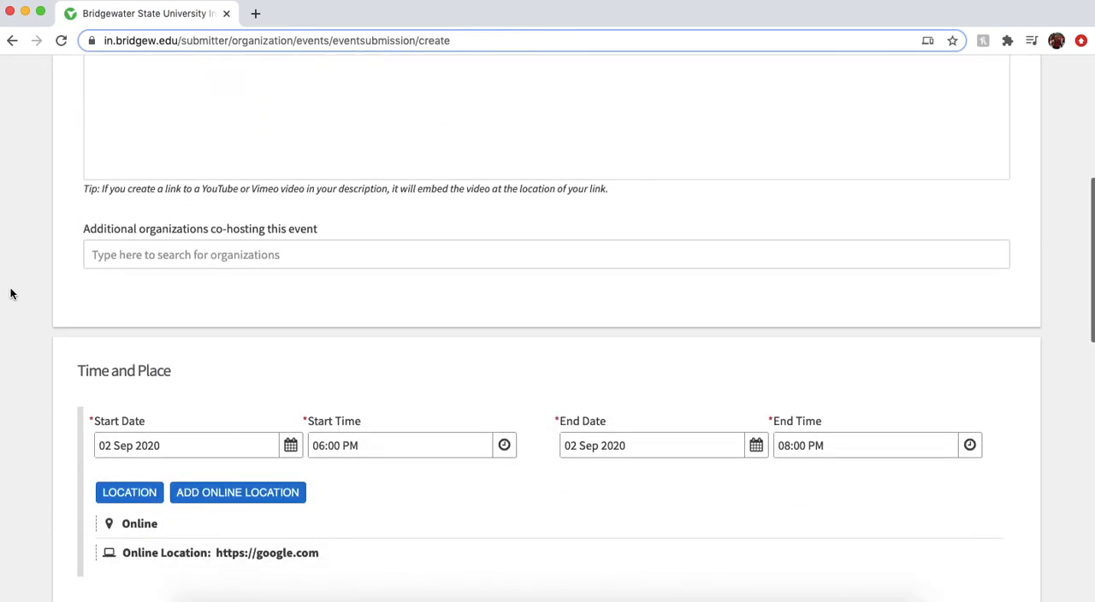
pyautogui.scroll(-1, 10, 294)
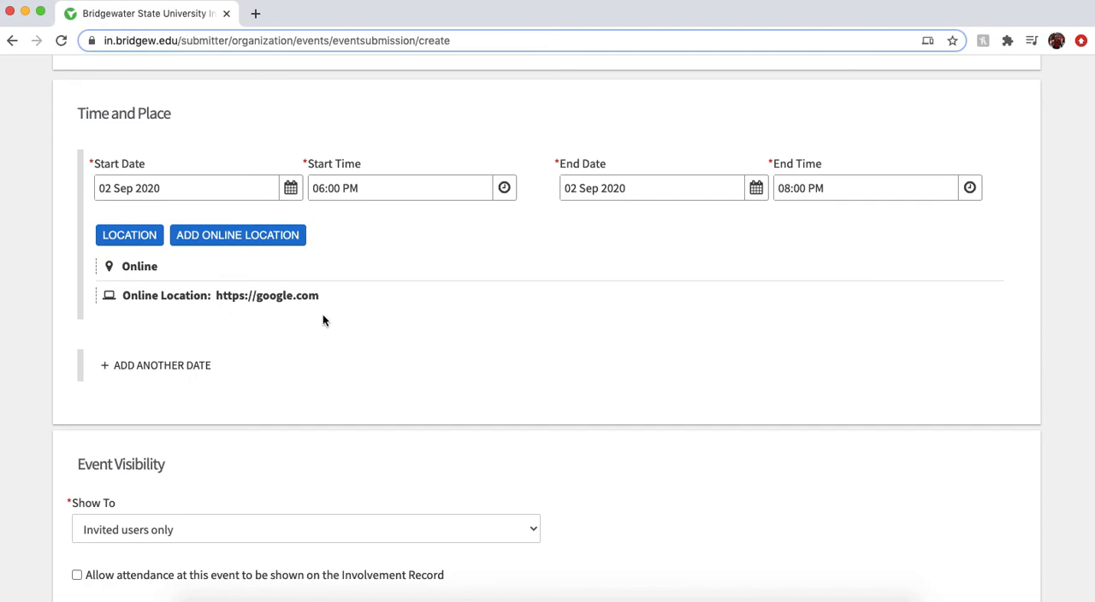
pyautogui.scroll(10, 323, 321)
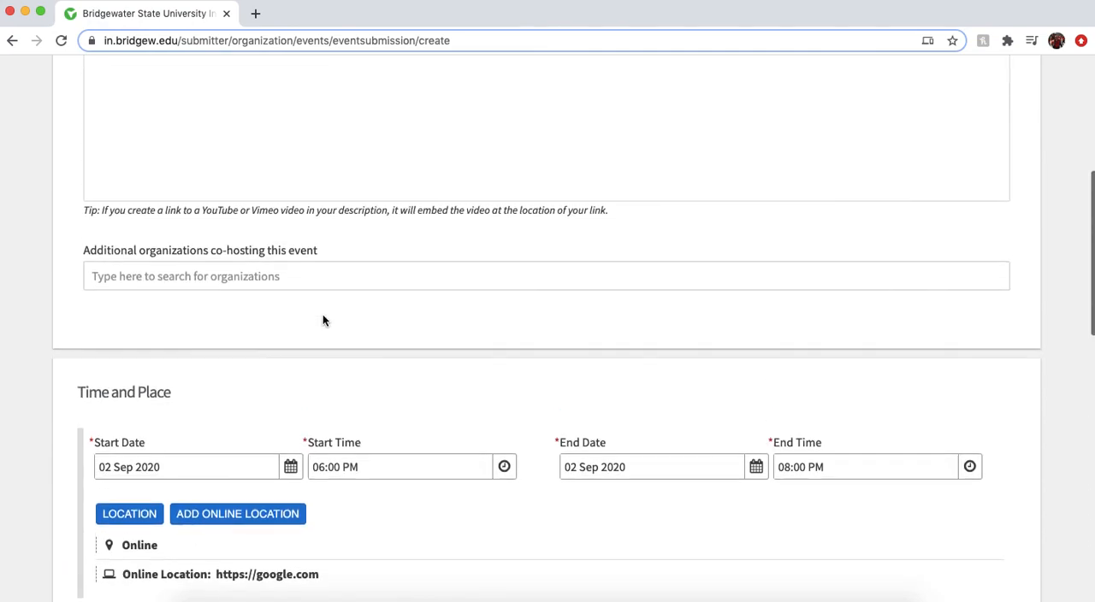